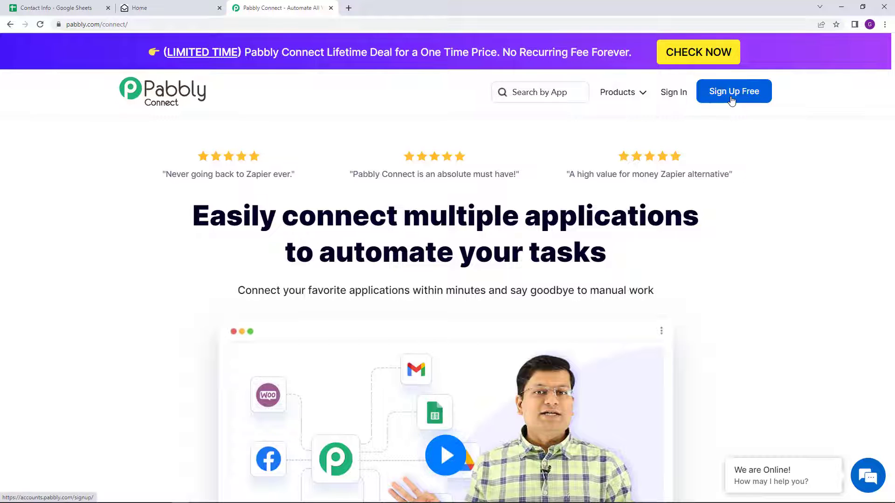
Sign in at pabbly.com/connect and launch Pabbly Connect from the All Apps page
click(671, 96)
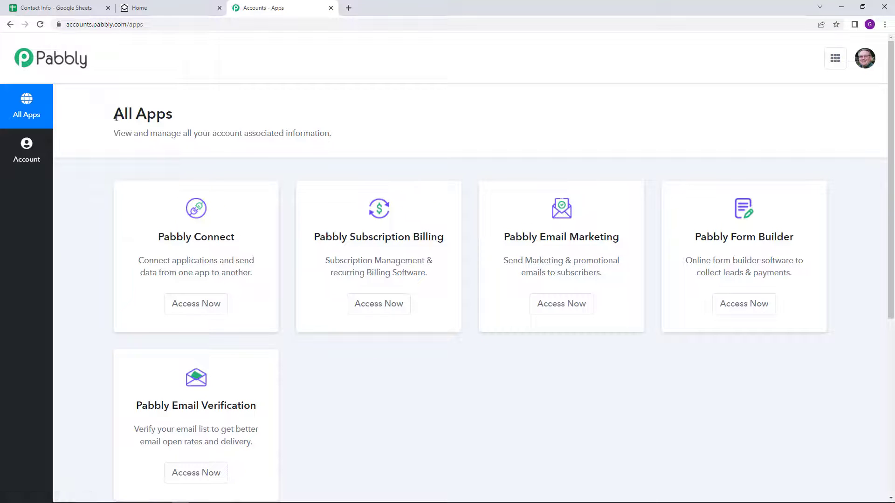
drag(114, 116, 172, 118)
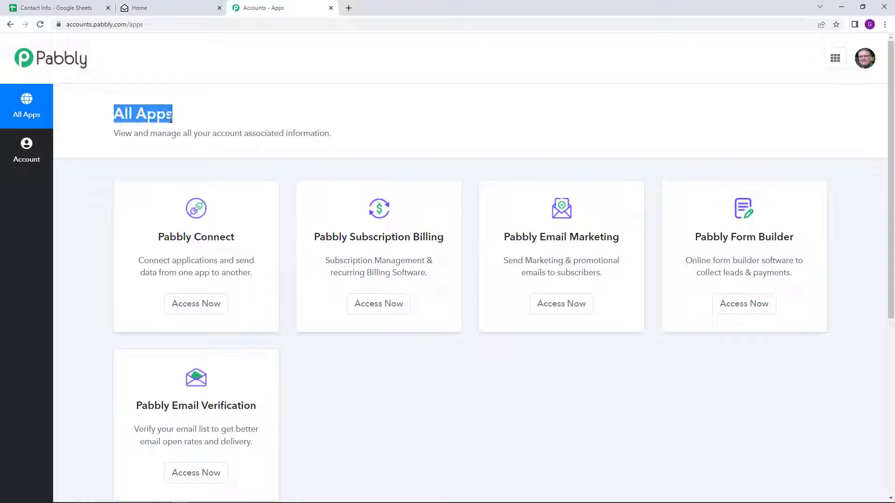
click(219, 310)
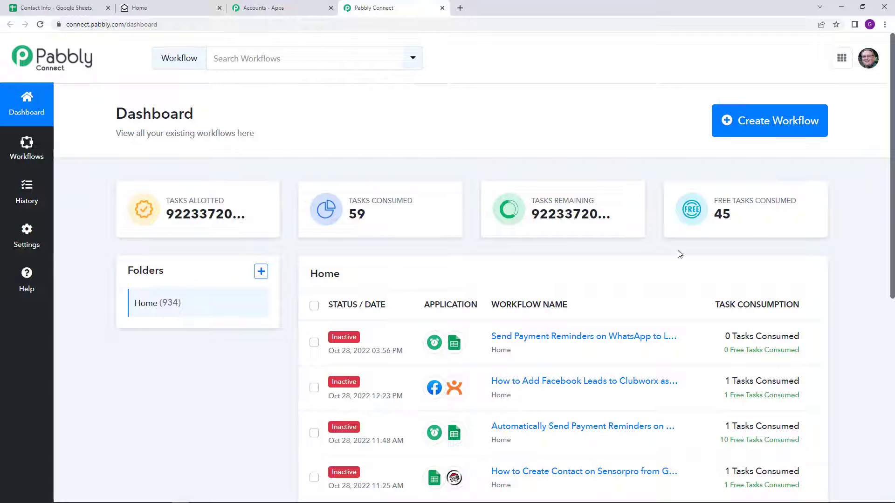
Start a new workflow, enter the name 'Google Sheets To Sensorpro Automation' and create it
click(752, 128)
click(342, 276)
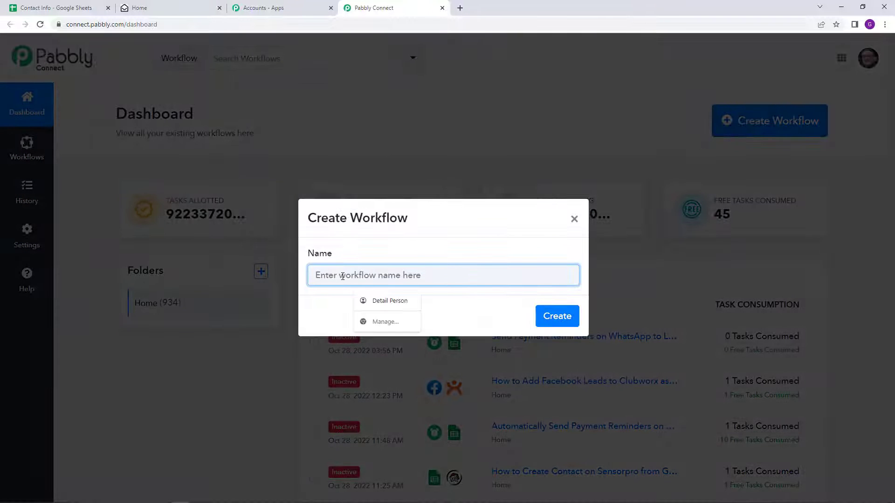
text(Go)
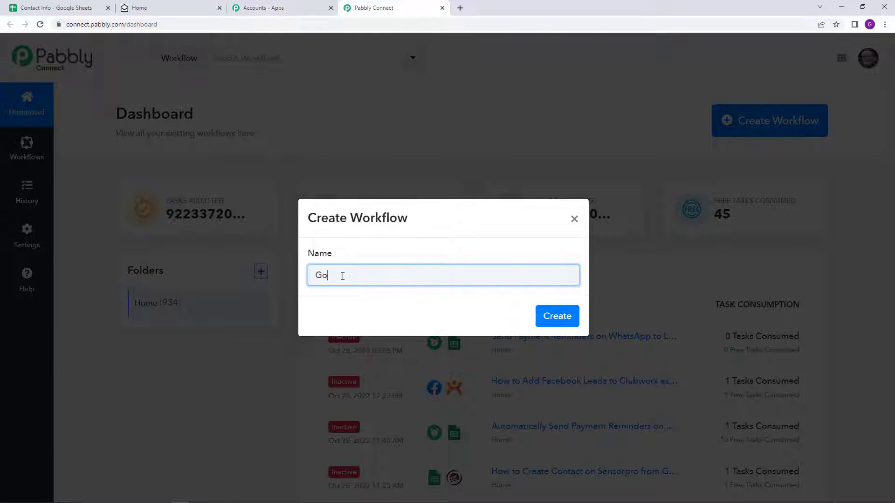
text(ogle Sheets To Sensor)
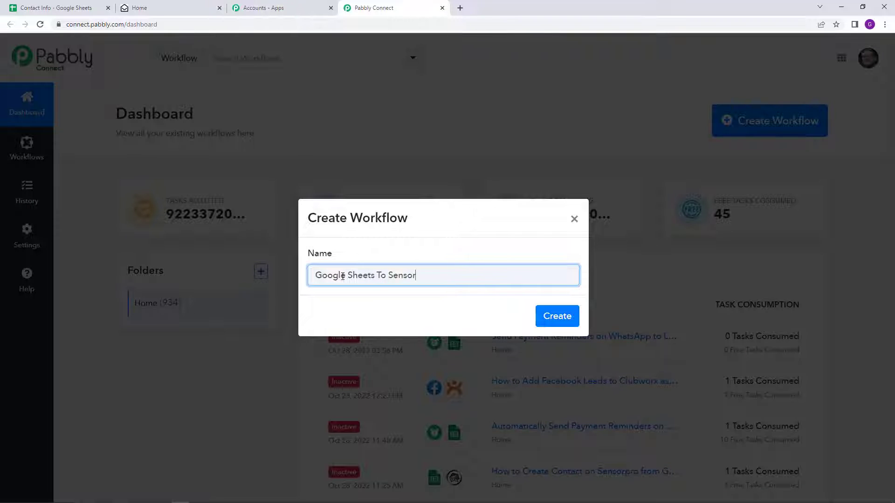
text(pro Automation)
click(552, 318)
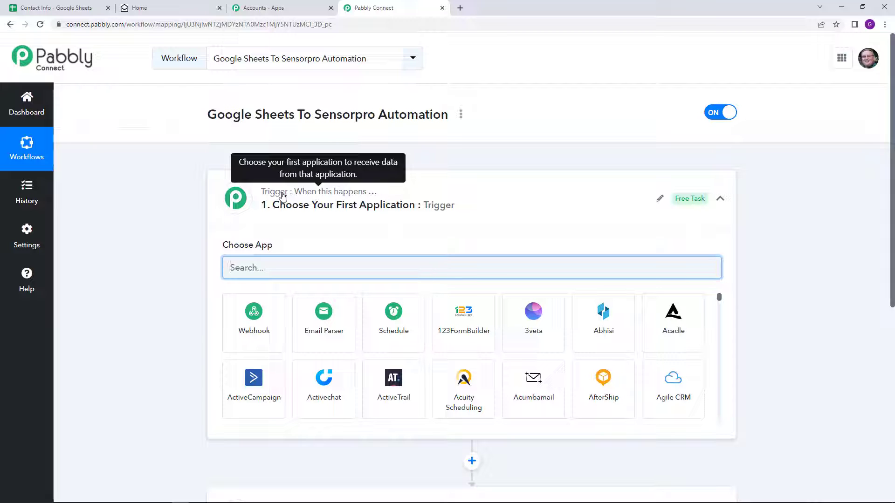
Search 'Google' in the trigger's app list and pick Google Sheets
scroll(283, 196, down, 4)
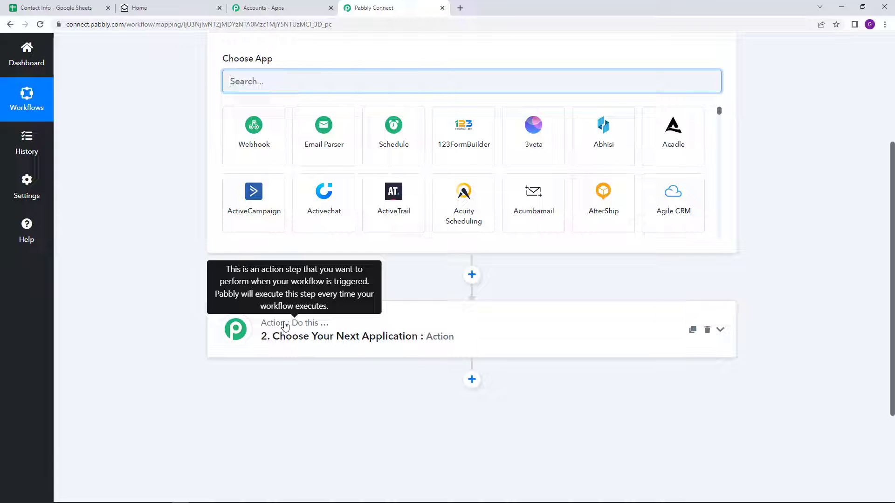
scroll(300, 273, up, 4)
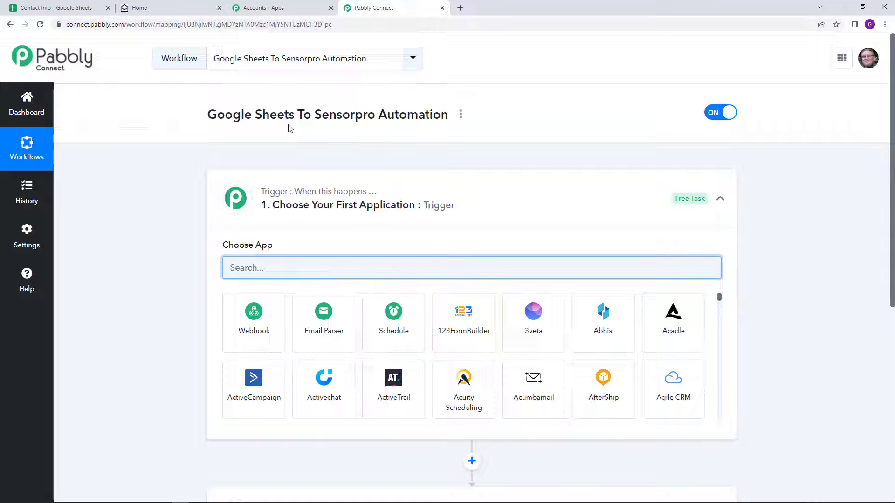
drag(314, 116, 449, 117)
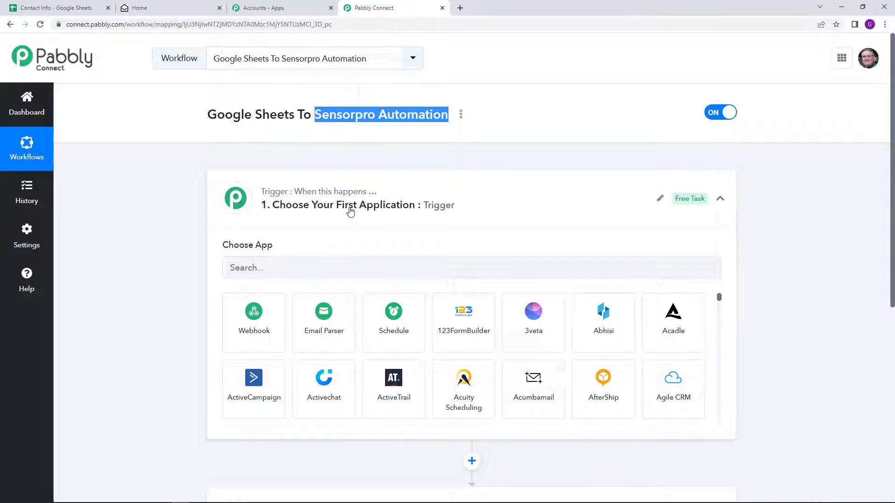
click(325, 262)
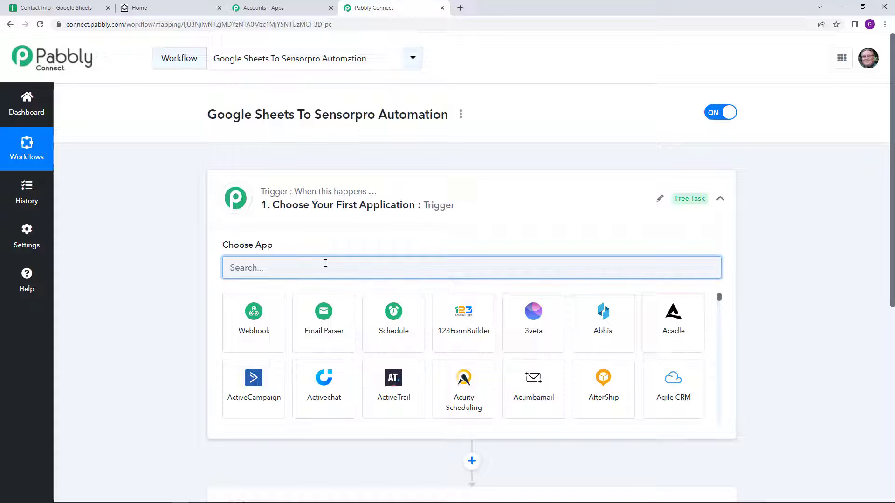
text(Googl)
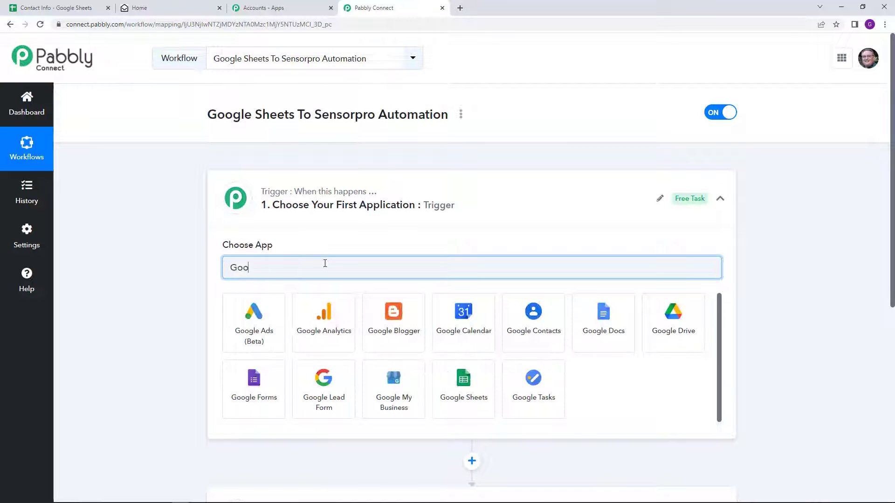
text(e)
click(440, 375)
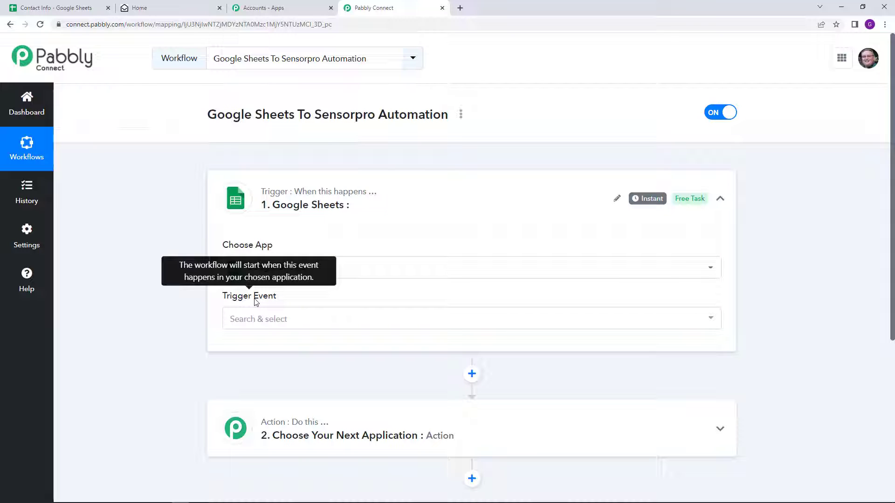
Set the trigger event to New or Updated Spreadsheet Row, copy the webhook URL, and switch to Contact Info
click(313, 319)
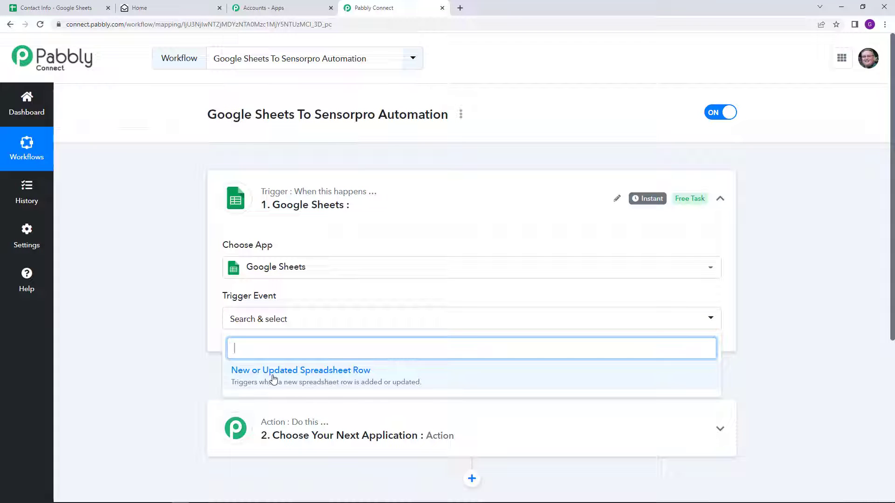
click(298, 375)
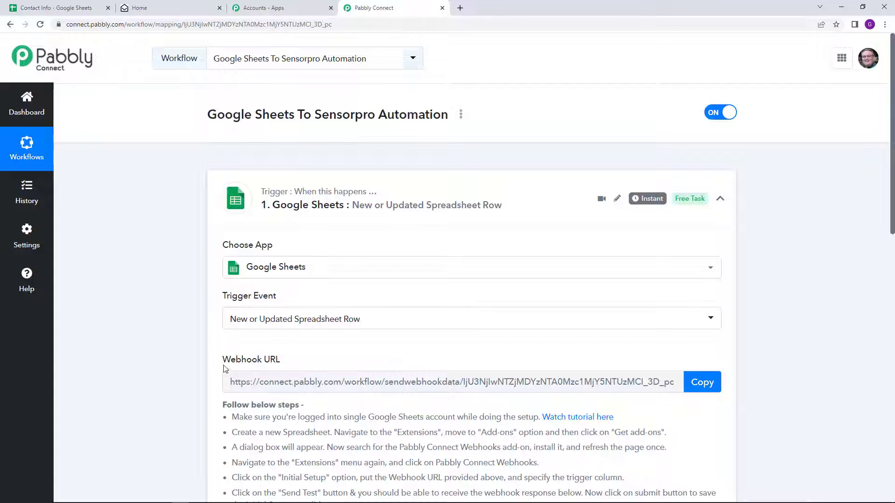
drag(221, 360, 300, 362)
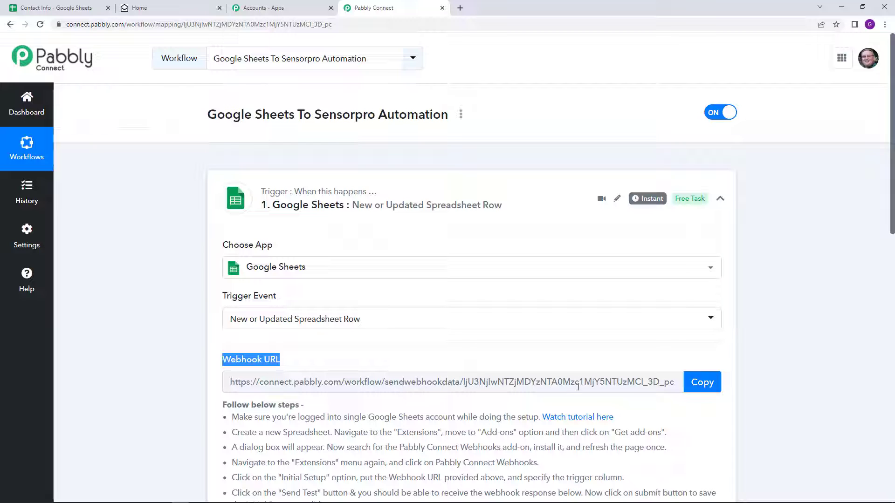
click(709, 388)
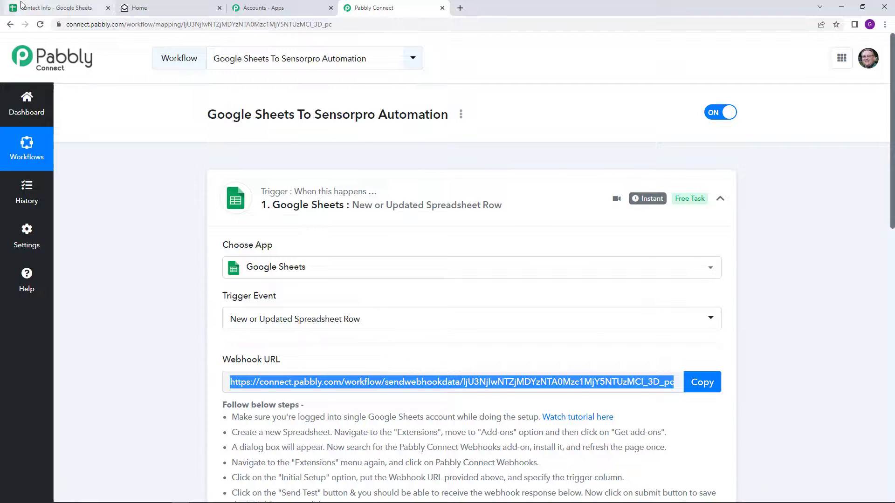
click(23, 6)
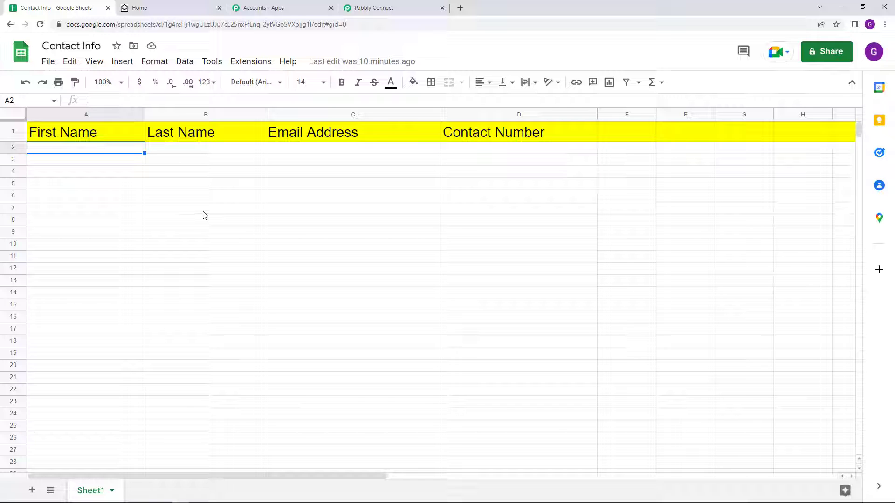
click(256, 62)
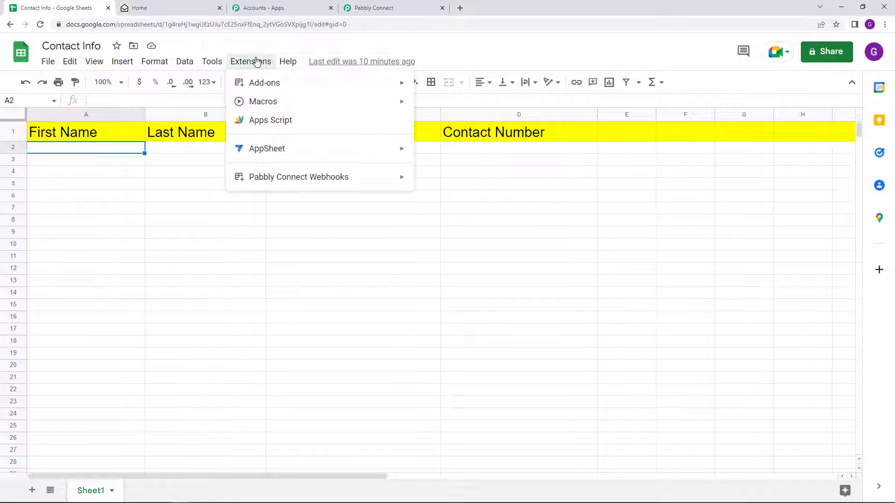
mouse_move(259, 86)
click(442, 89)
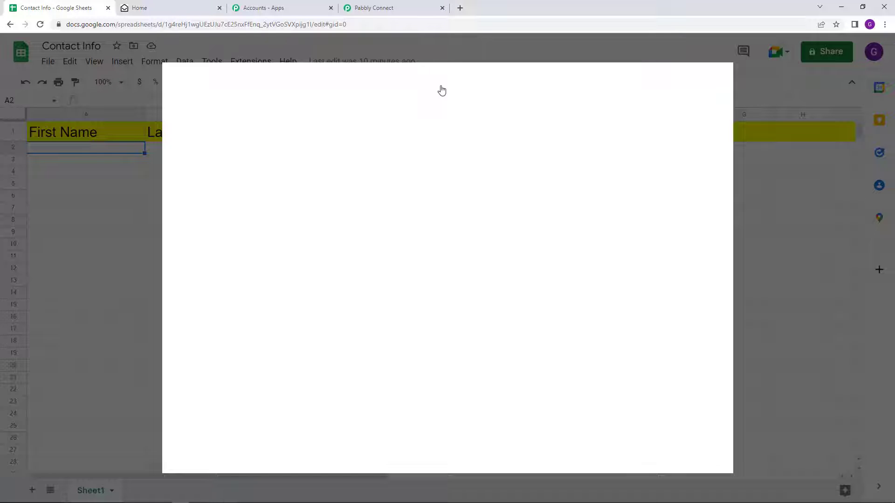
click(468, 84)
text(P)
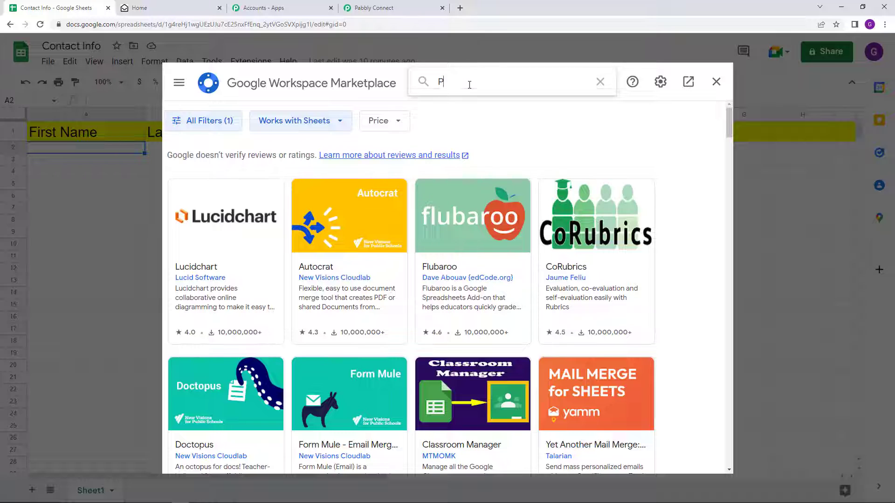
text(abbly)
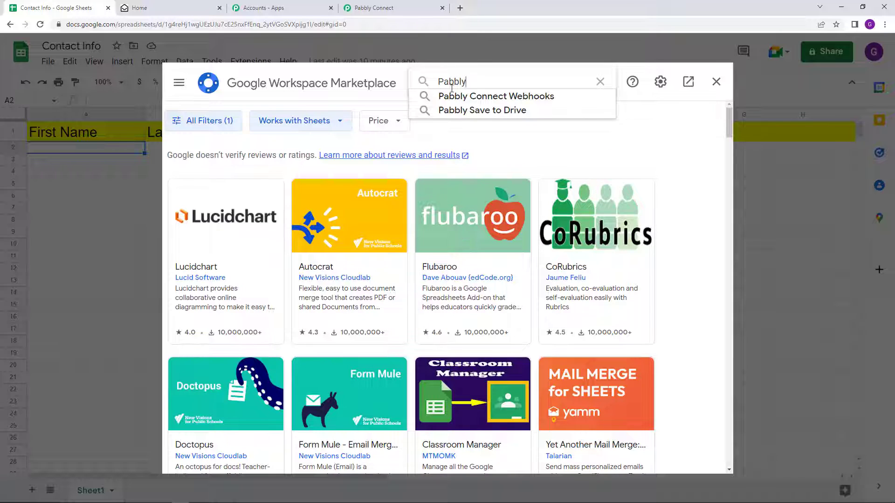
click(450, 96)
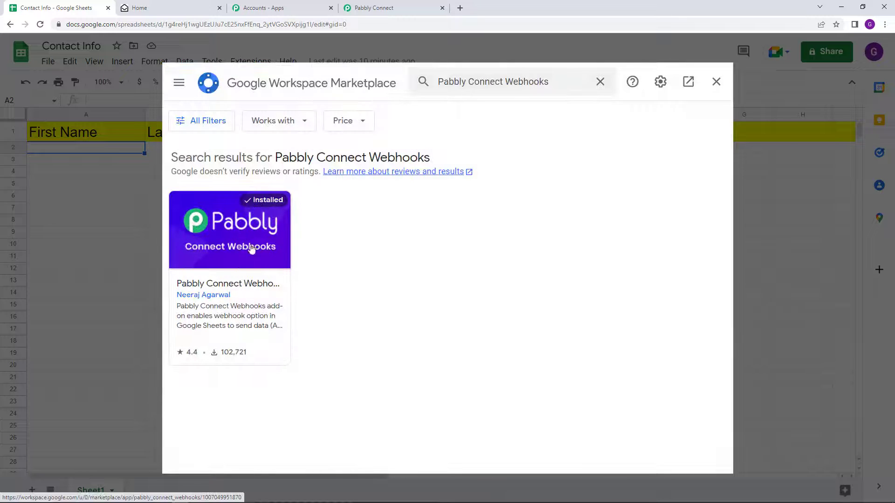
click(249, 283)
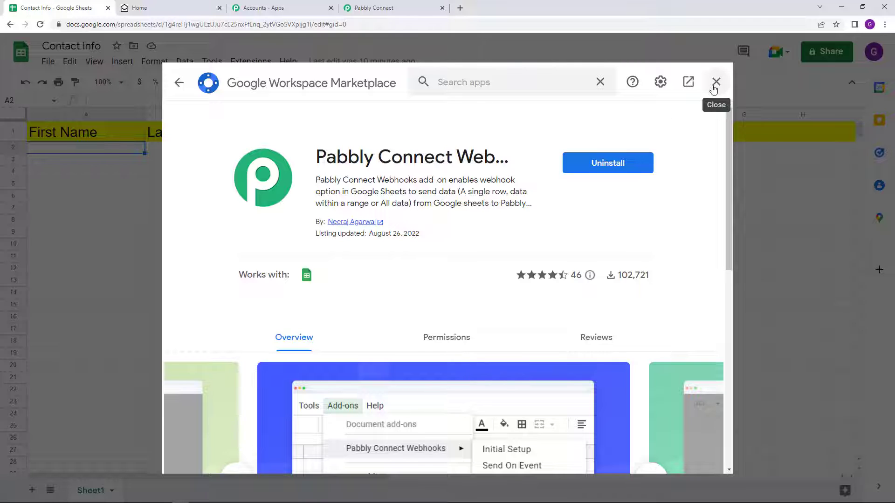
click(716, 82)
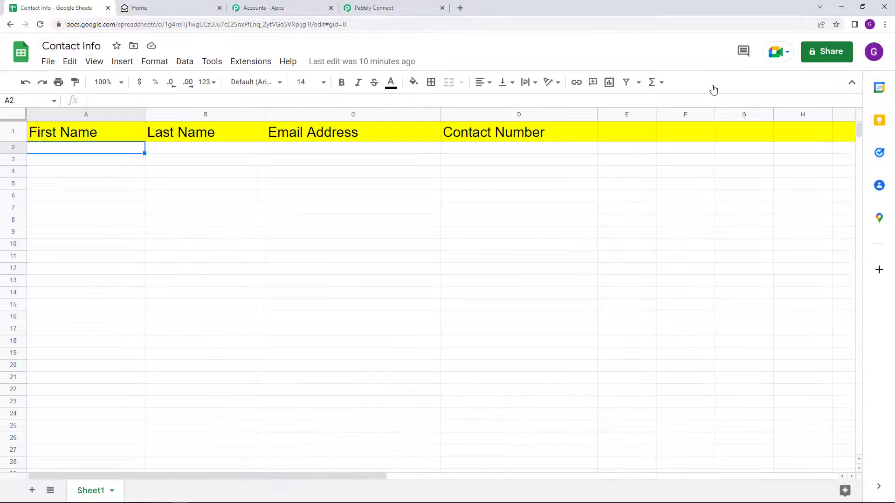
Submit the Pabbly Webhooks Initial Setup with the pasted webhook URL and trigger column D, then close it
click(268, 62)
mouse_move(280, 176)
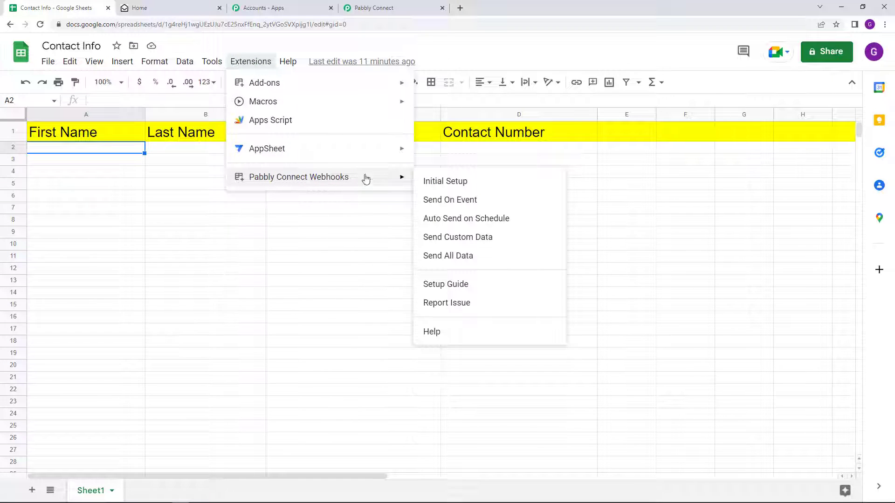
click(434, 182)
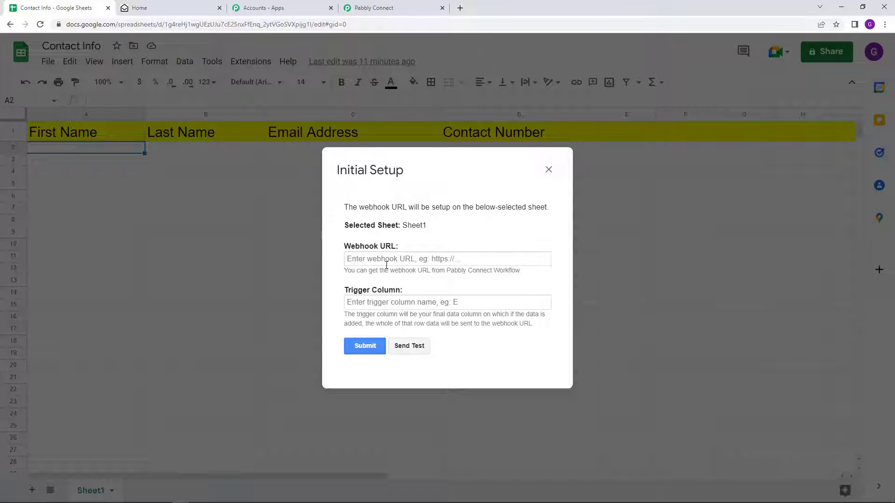
right_click(380, 262)
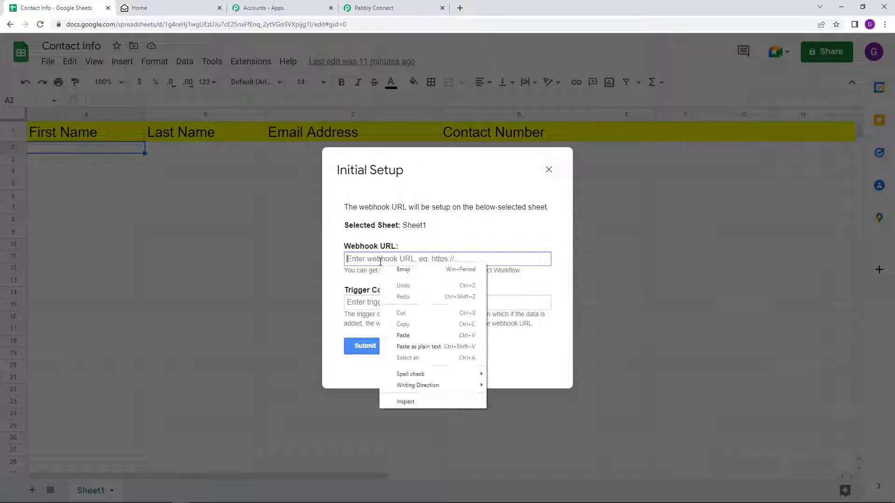
click(431, 335)
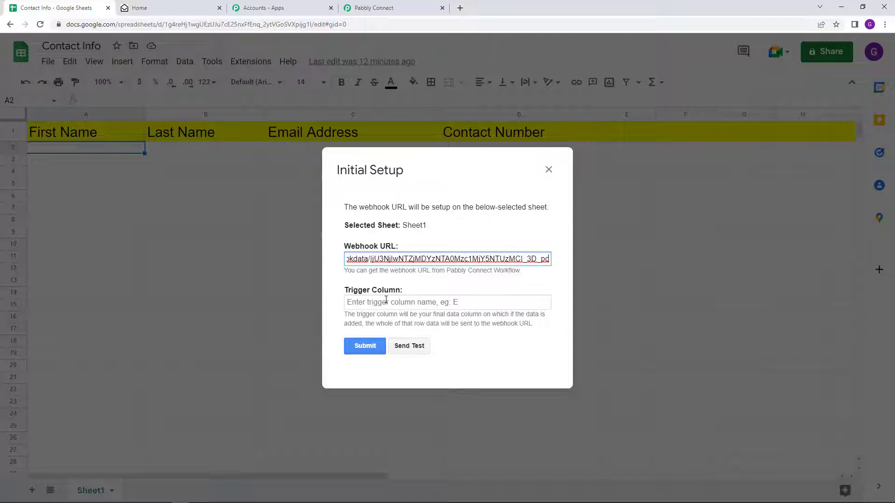
click(386, 300)
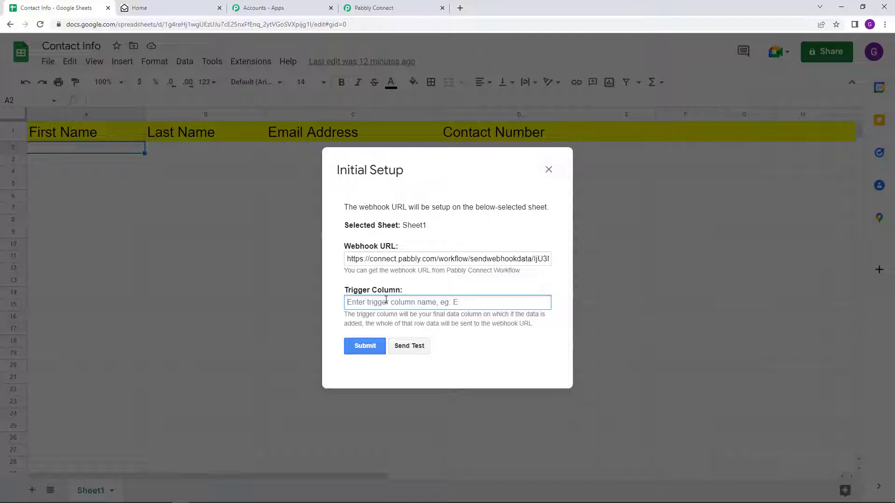
text(D)
click(356, 347)
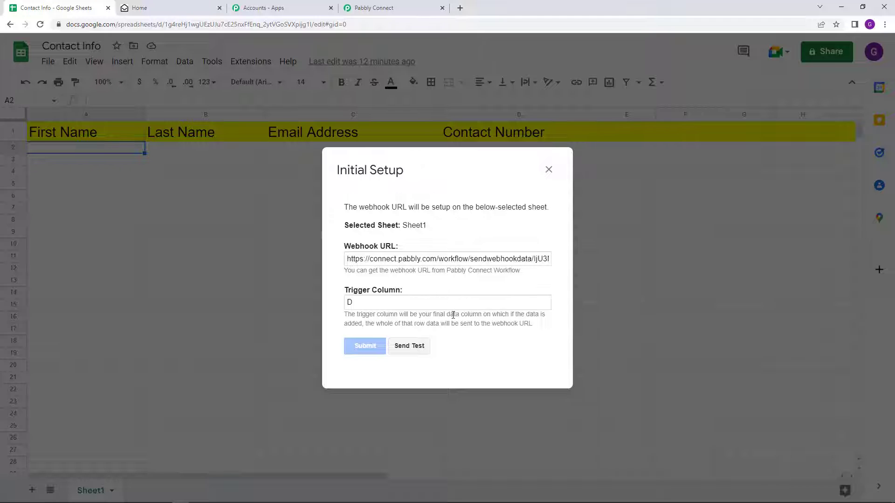
scroll(461, 298, down, 1)
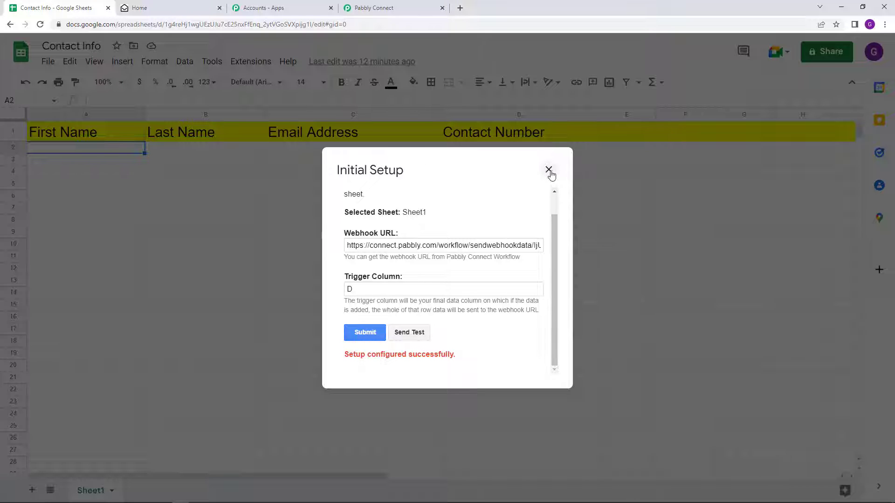
click(548, 169)
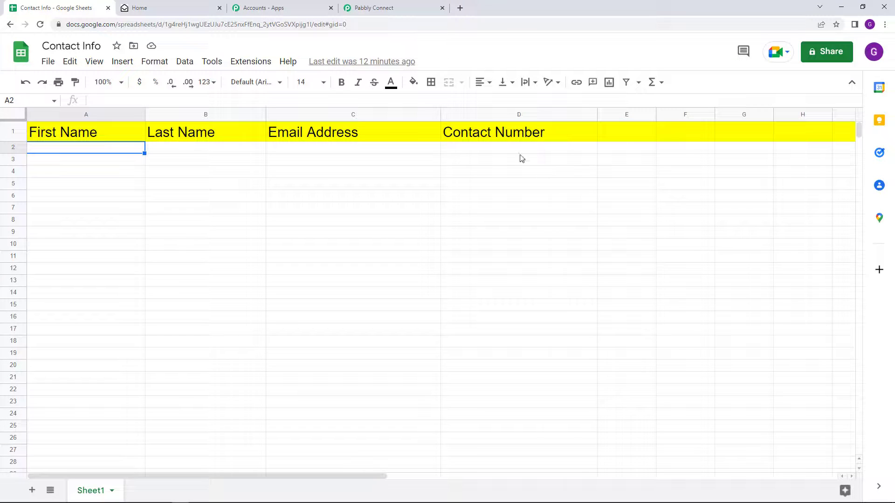
Run Extensions > Pabbly Connect Webhooks > Send On Event on the Contact Info sheet
click(251, 63)
mouse_move(273, 176)
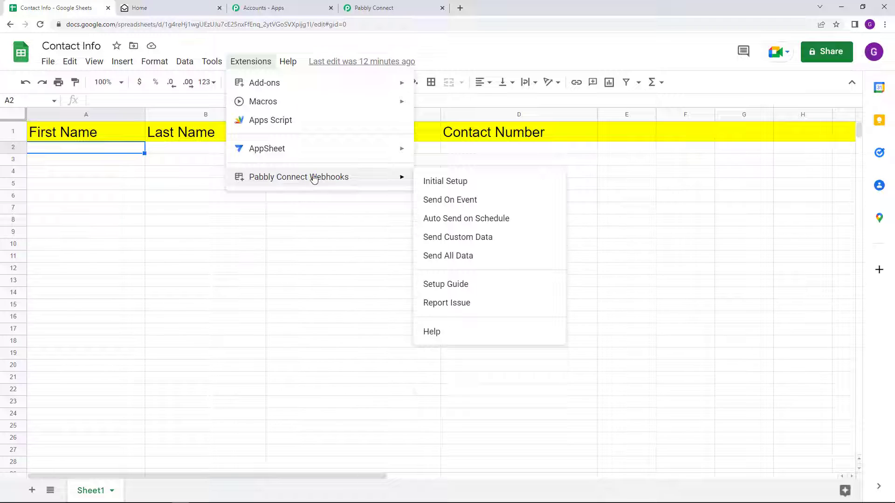
click(455, 206)
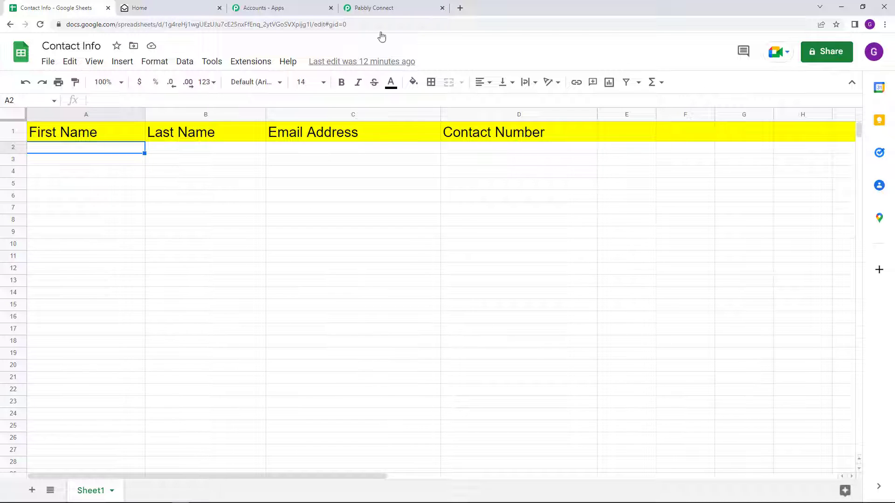
click(384, 9)
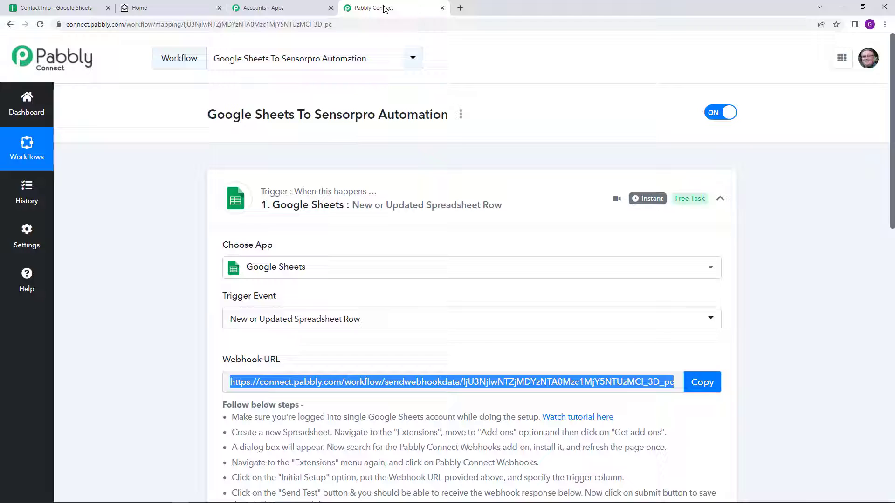
click(516, 206)
click(517, 86)
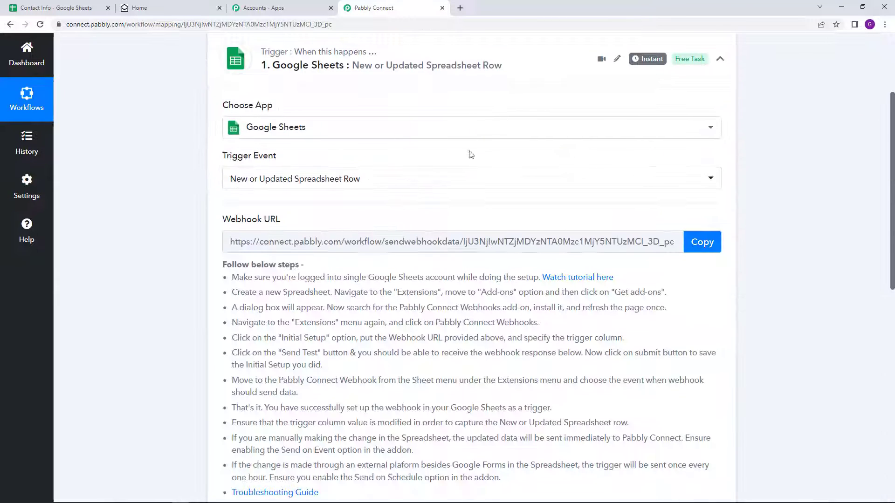
scroll(469, 153, down, 5)
scroll(613, 281, down, 2)
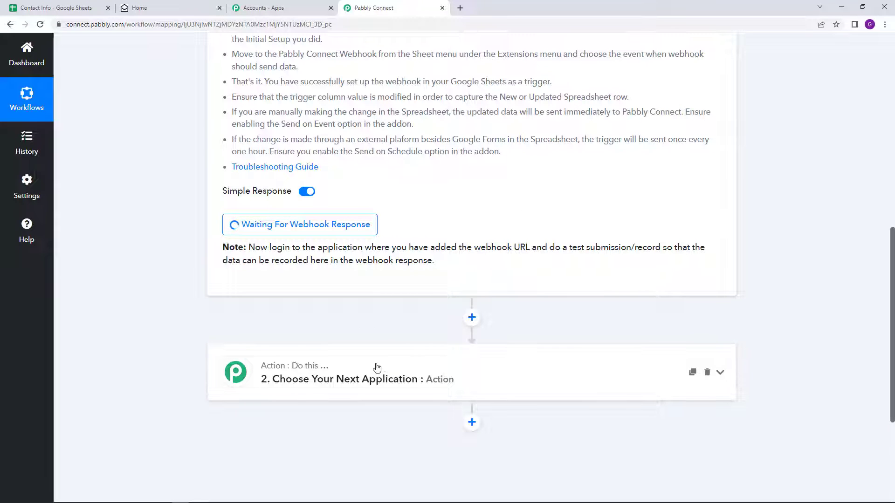
scroll(415, 258, up, 1)
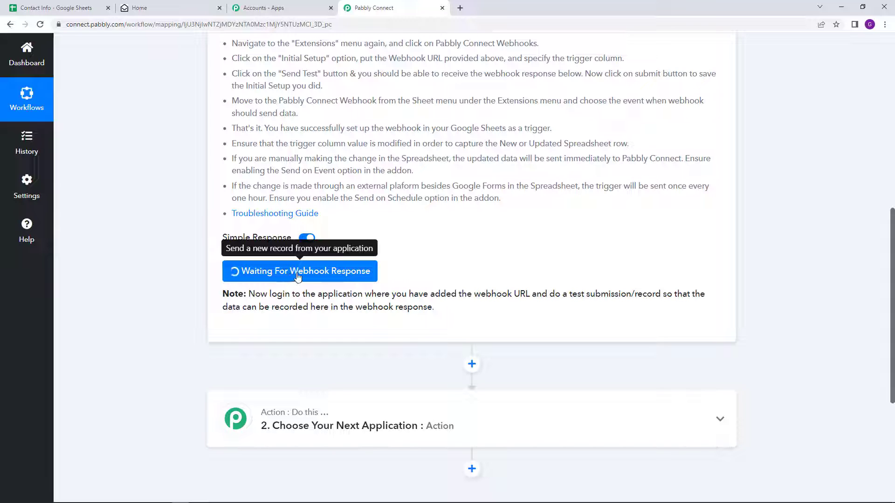
click(89, 8)
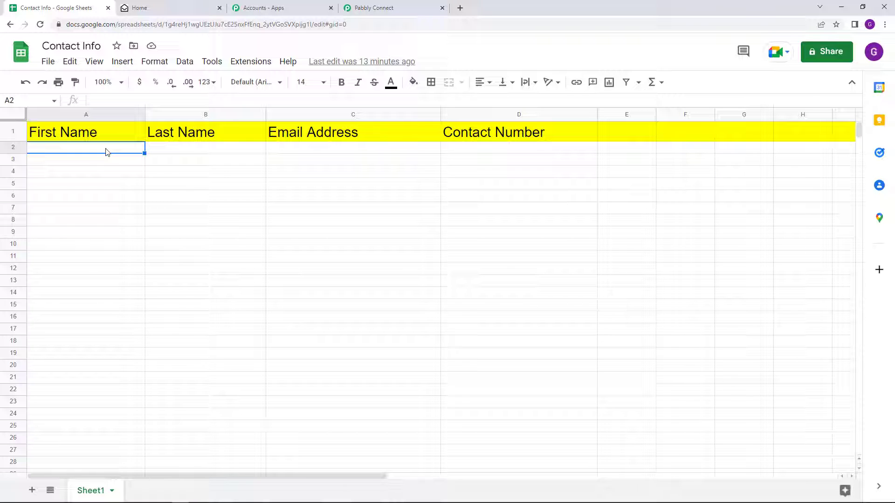
Fill A2:D2 with the test contact's first name, last name, e-mail and phone number
text(Dummy)
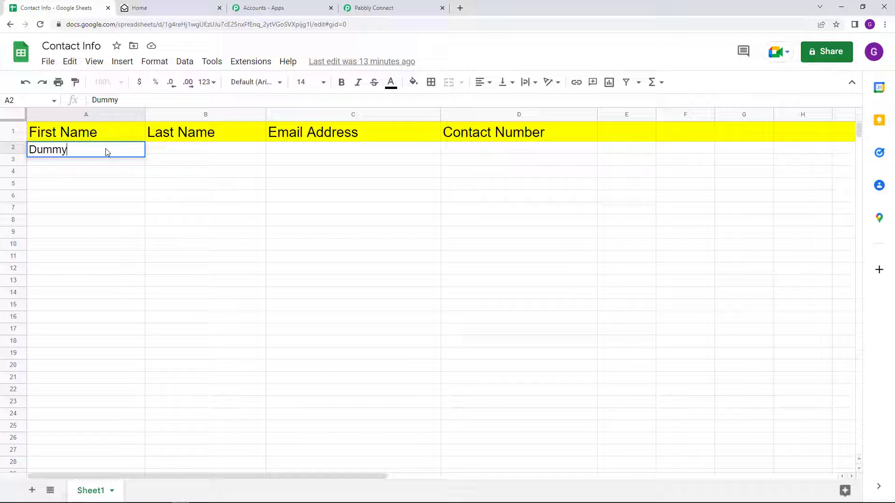
click(162, 149)
text(Detail)
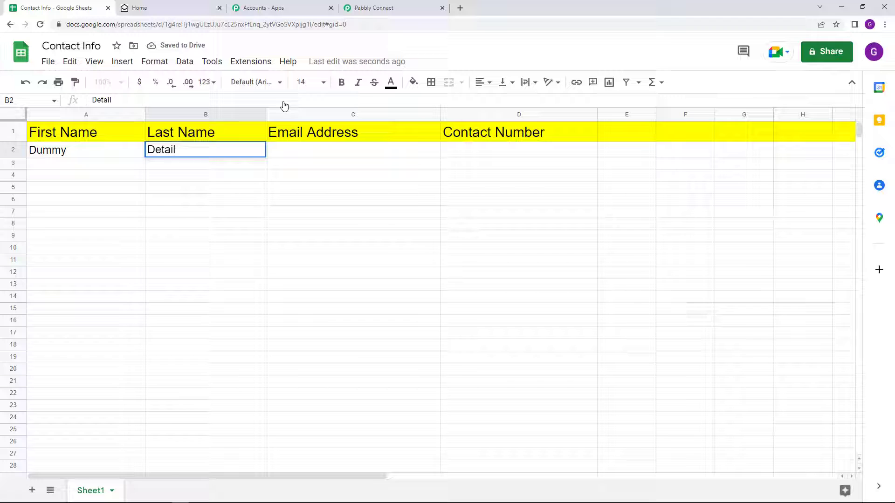
click(288, 148)
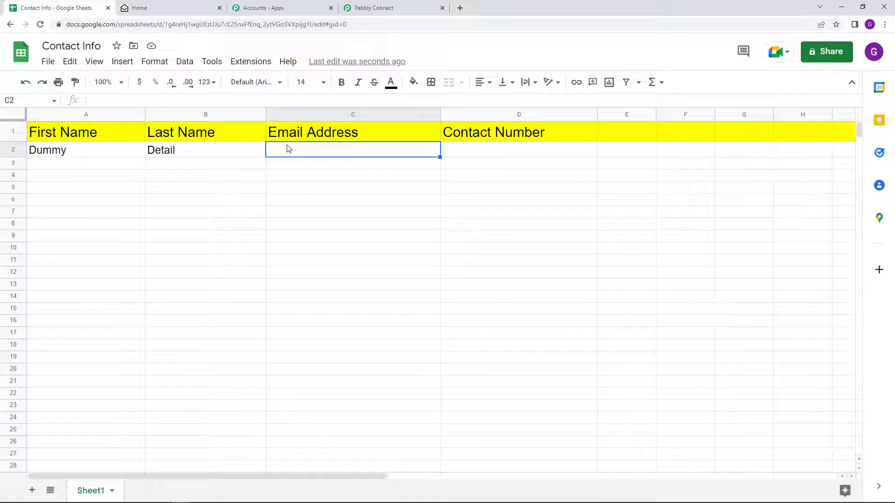
text(du)
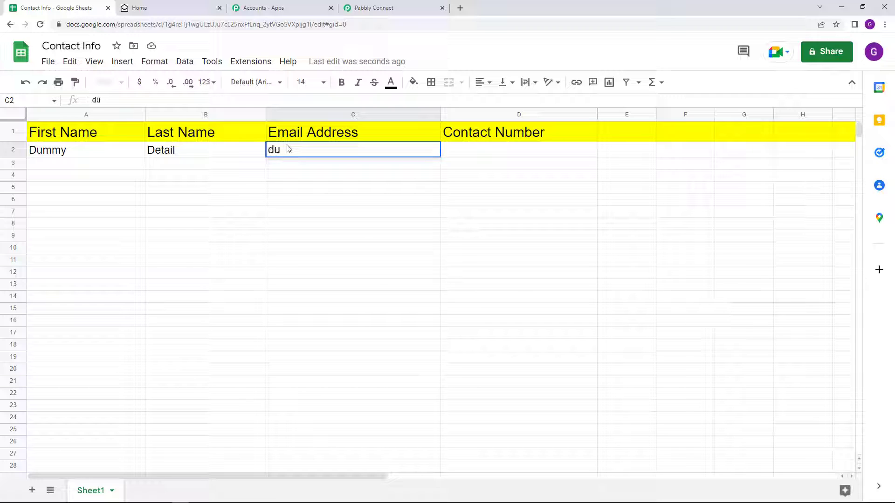
text(mmydetail78@d)
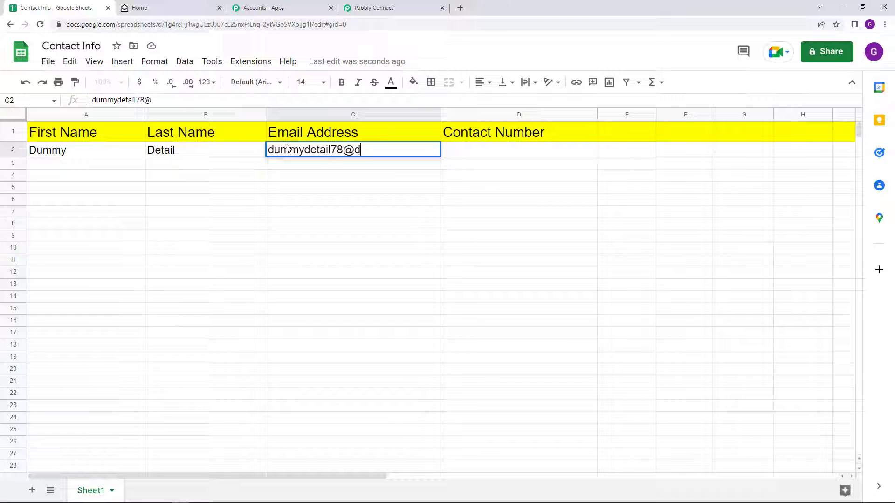
text(emo.com)
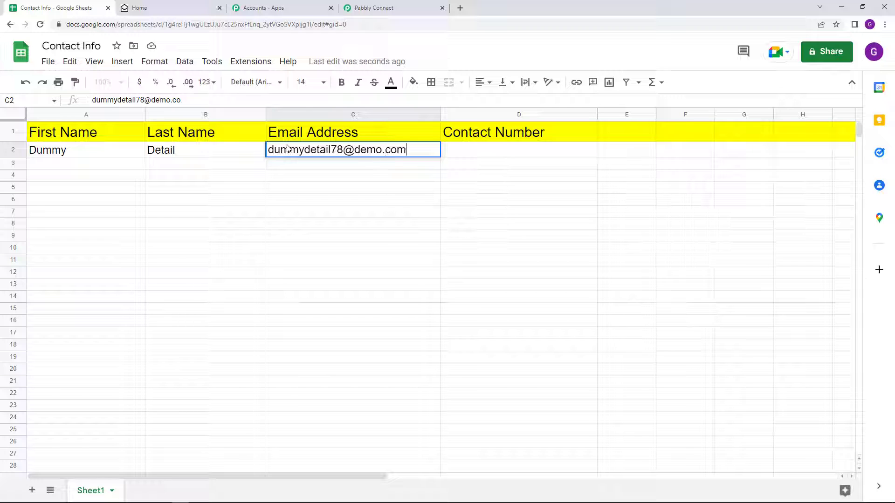
click(459, 156)
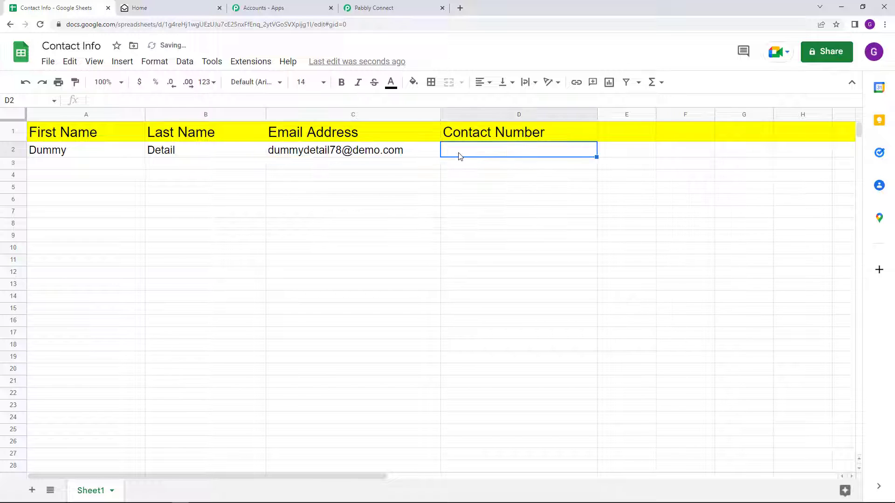
text(91)
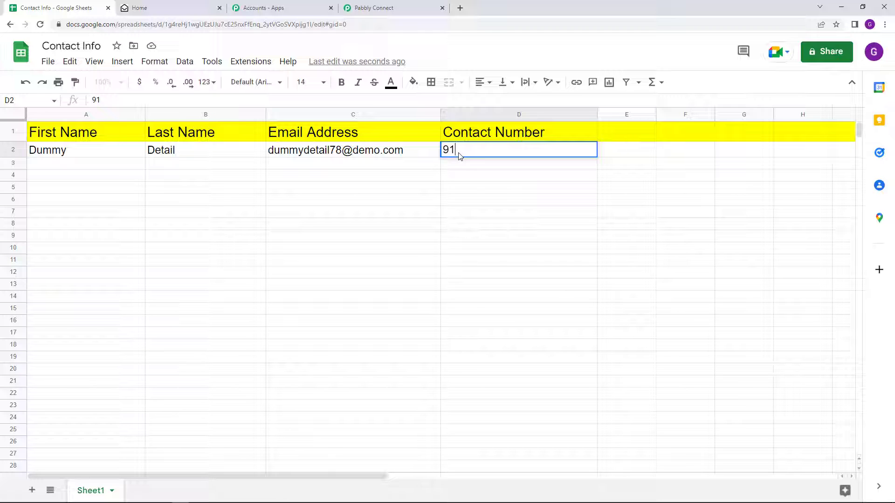
text(**********)
click(373, 8)
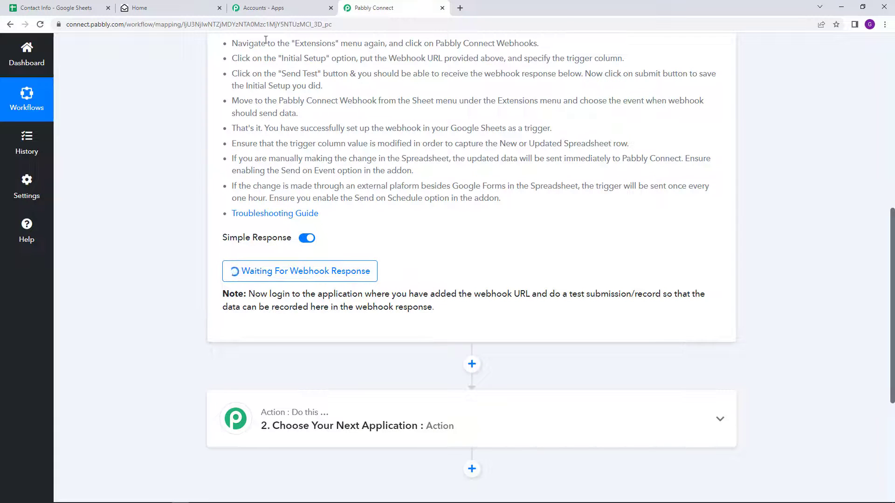
click(93, 6)
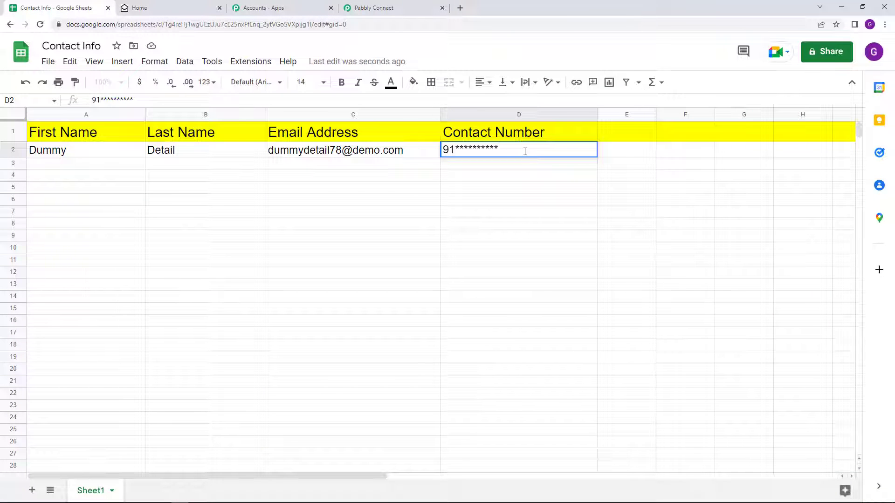
key(Return)
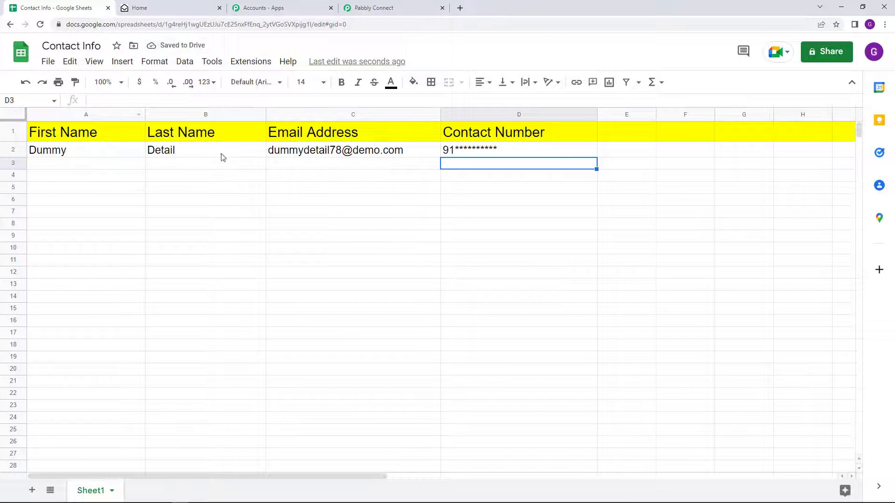
Inspect the captured webhook response, highlighting the TriggerColumn, e-mail and contact number values
click(400, 8)
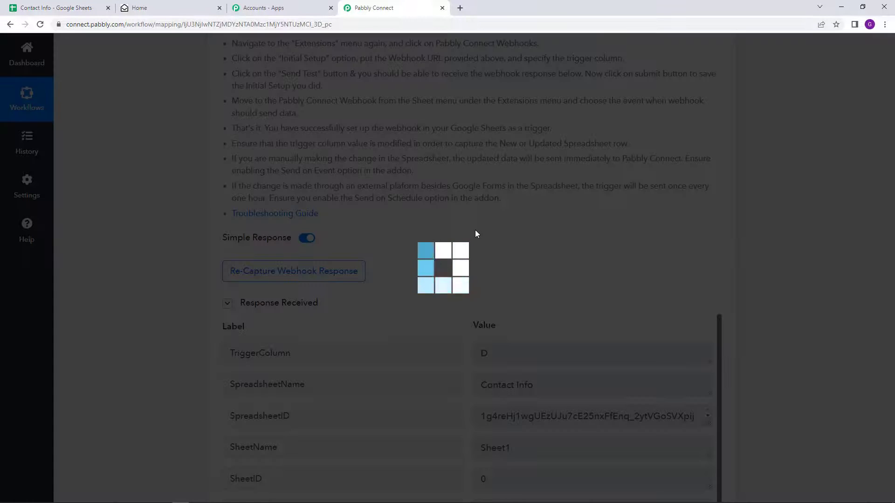
scroll(810, 270, down, 4)
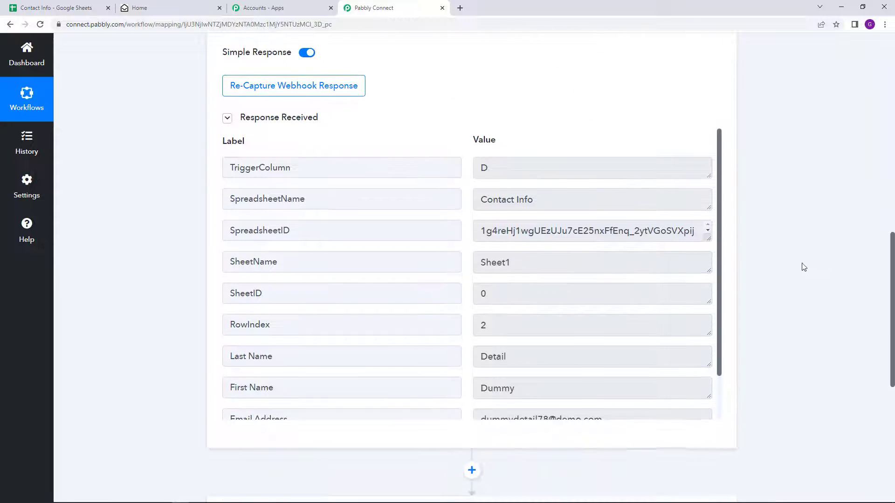
drag(502, 167, 467, 214)
scroll(591, 315, down, 3)
drag(622, 275, 417, 275)
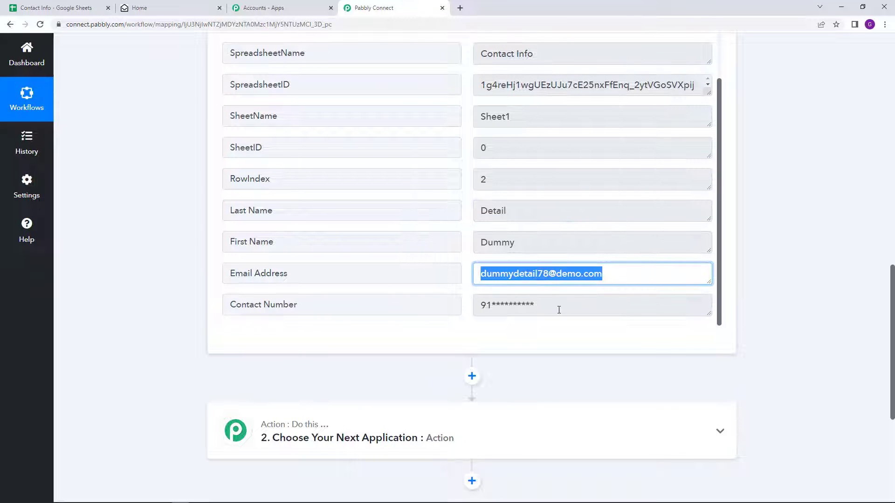
drag(558, 310, 472, 315)
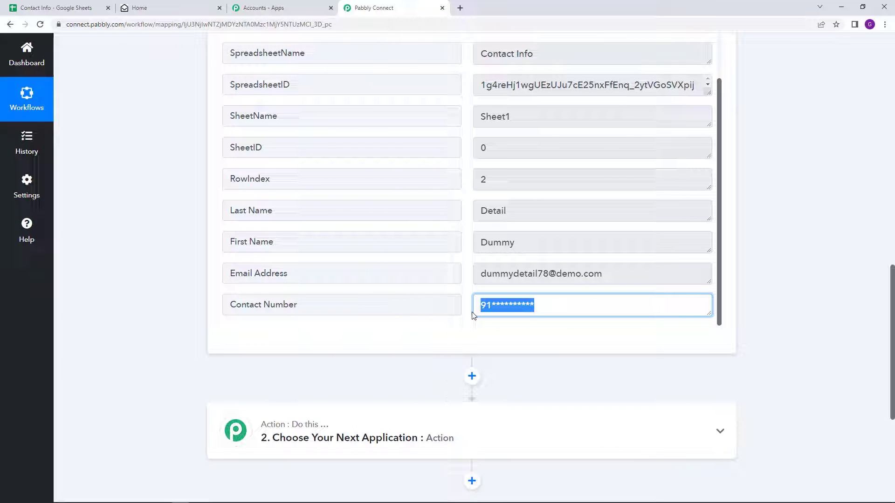
scroll(472, 315, down, 3)
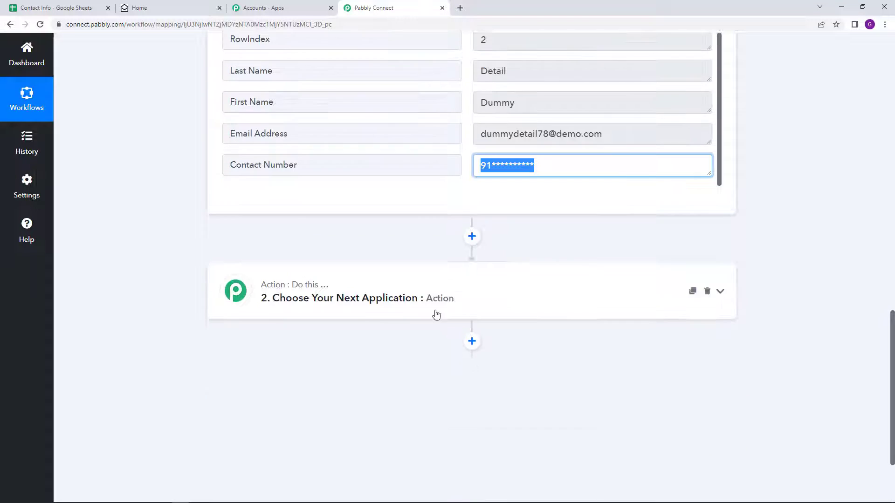
Search 'sensor' in the second step's app list and choose Sensorpro
click(373, 230)
scroll(297, 204, down, 3)
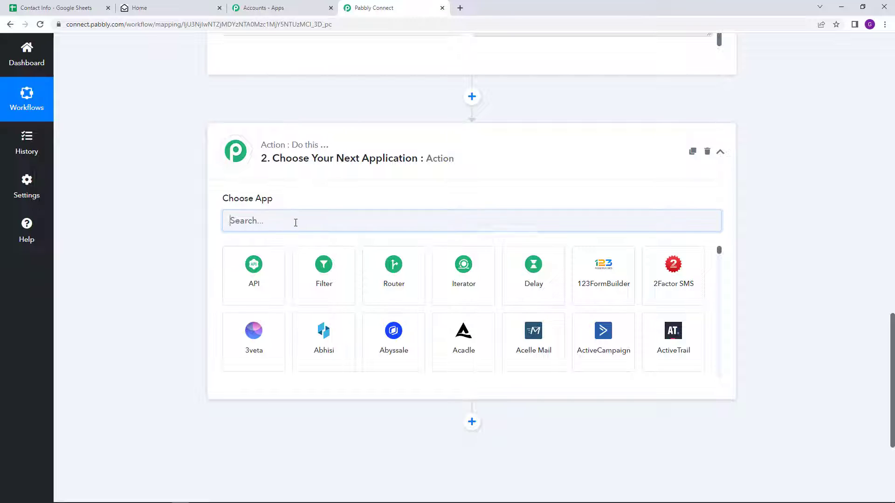
click(298, 222)
text(se)
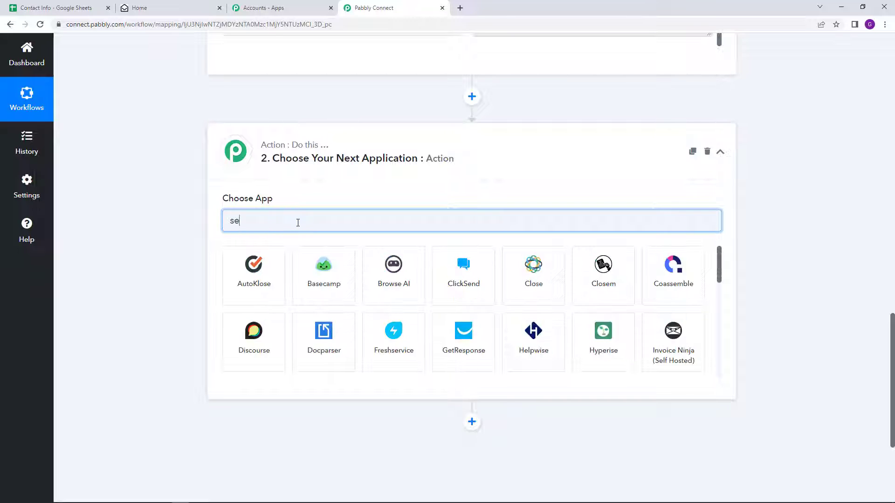
text(nsor)
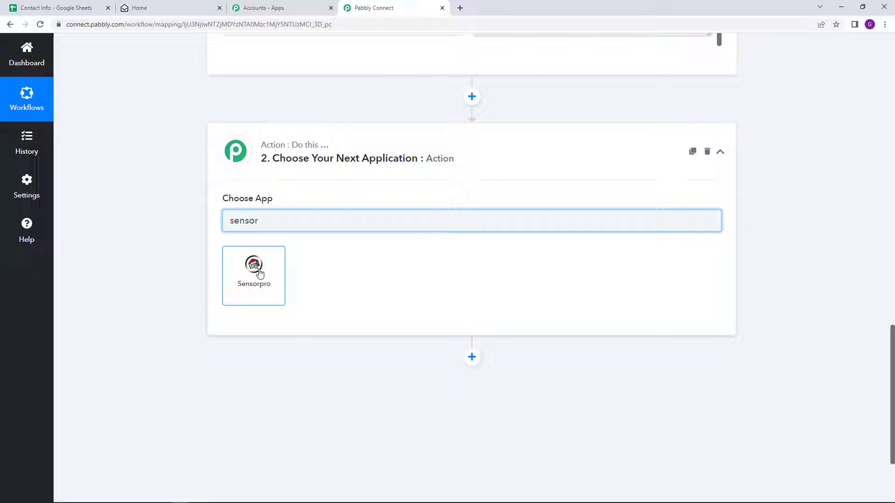
click(257, 289)
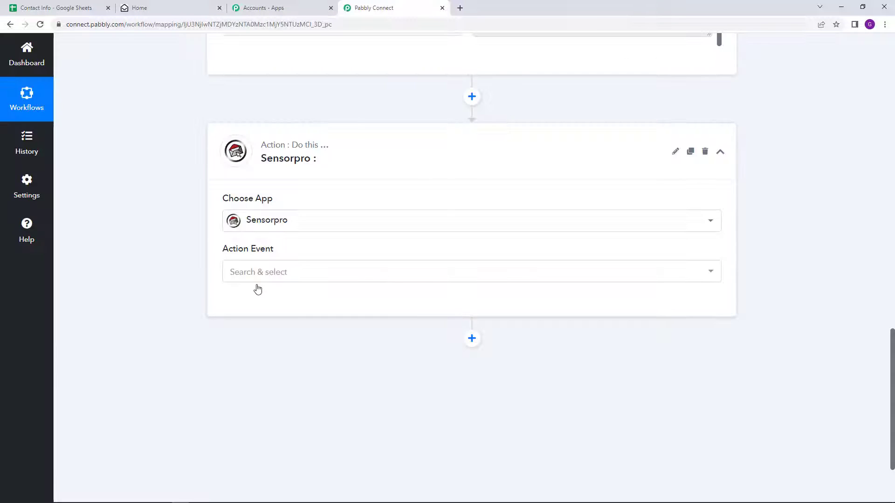
Set the Sensorpro action event to Create Contact
mouse_move(248, 253)
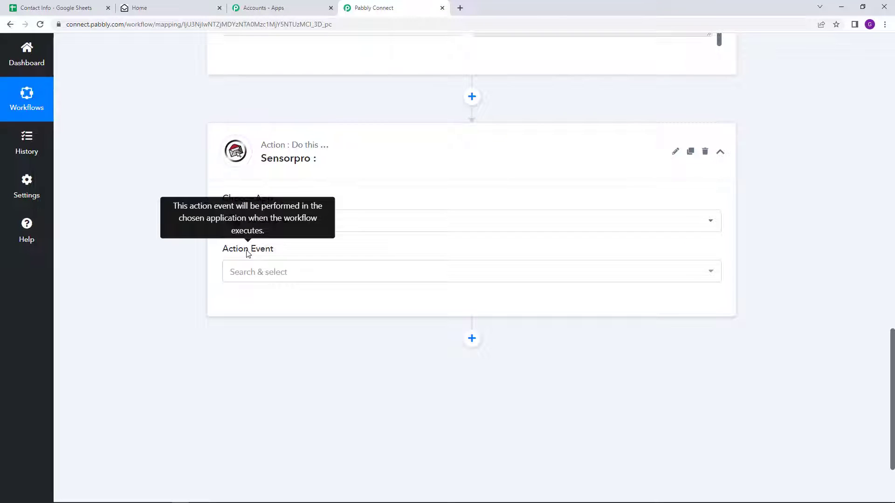
click(268, 279)
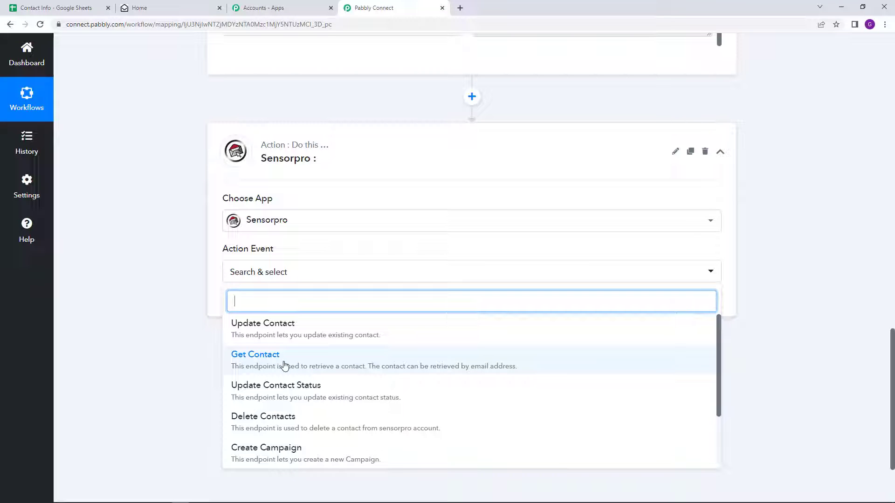
scroll(282, 374, down, 2)
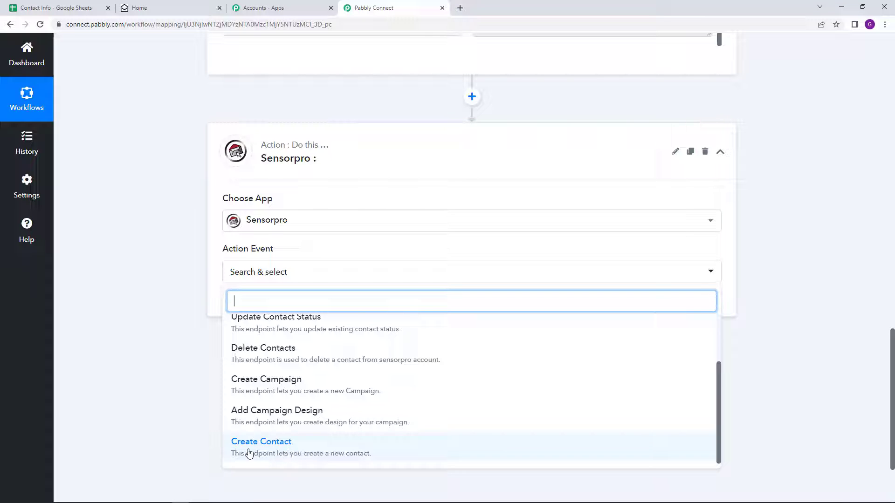
click(268, 447)
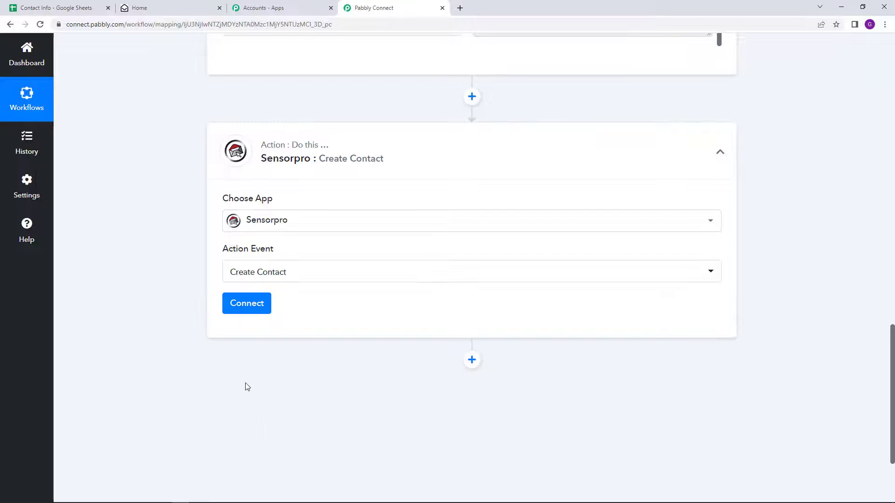
Review the Add New Connection fields, then select existing connection Sensorpro #1 and save
click(252, 305)
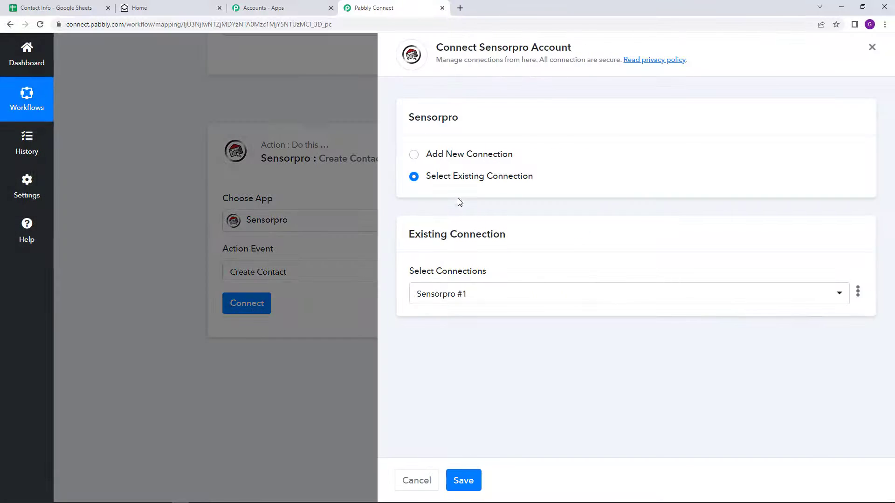
click(414, 155)
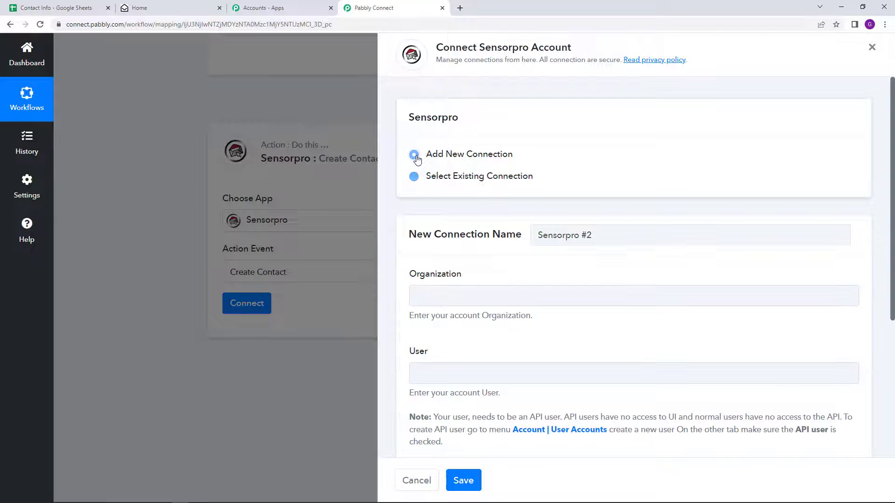
scroll(557, 291, down, 3)
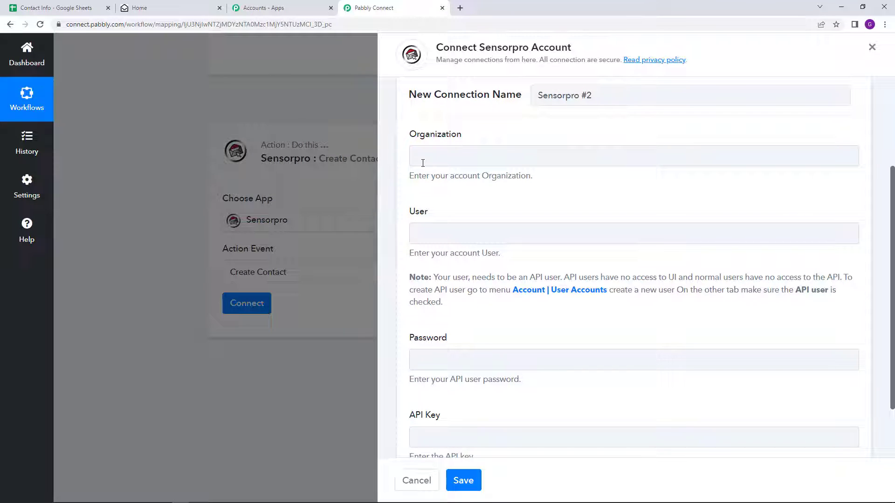
scroll(449, 158, down, 1)
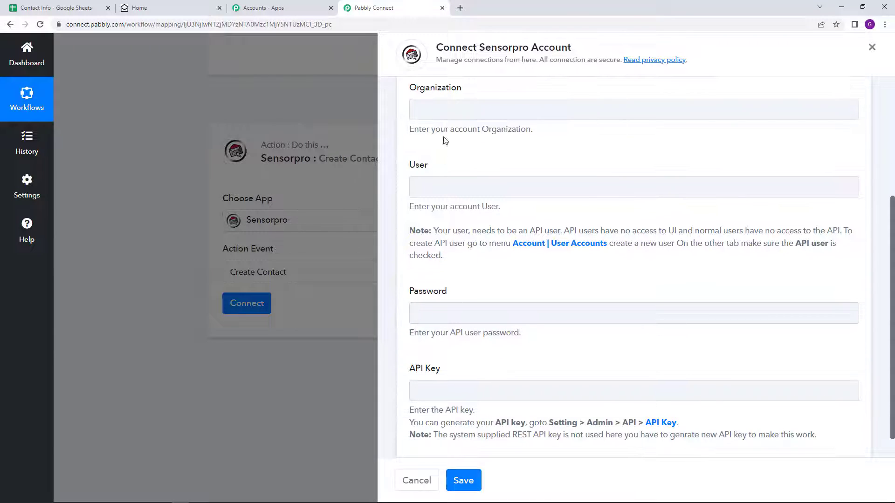
scroll(445, 140, down, 1)
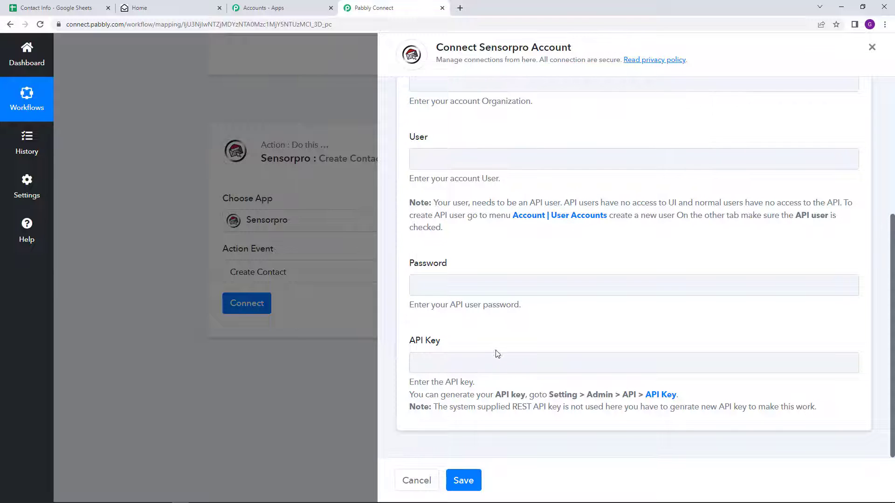
scroll(497, 354, up, 3)
scroll(498, 352, down, 3)
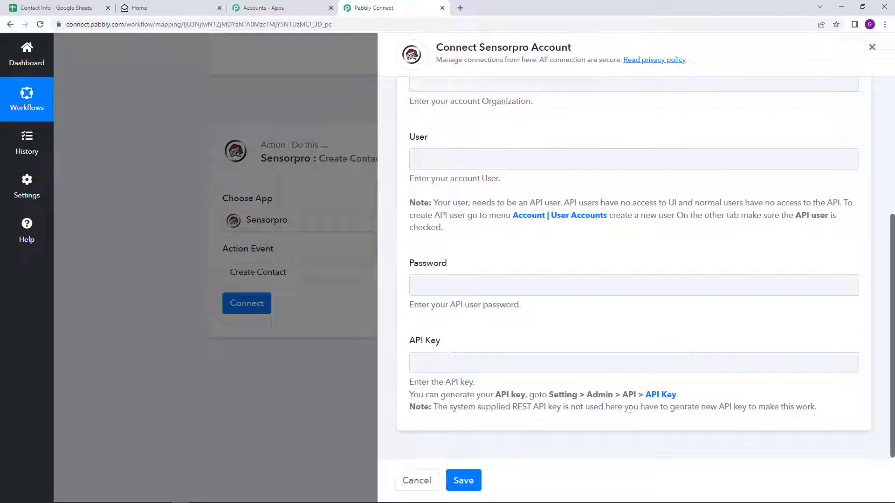
scroll(593, 399, up, 3)
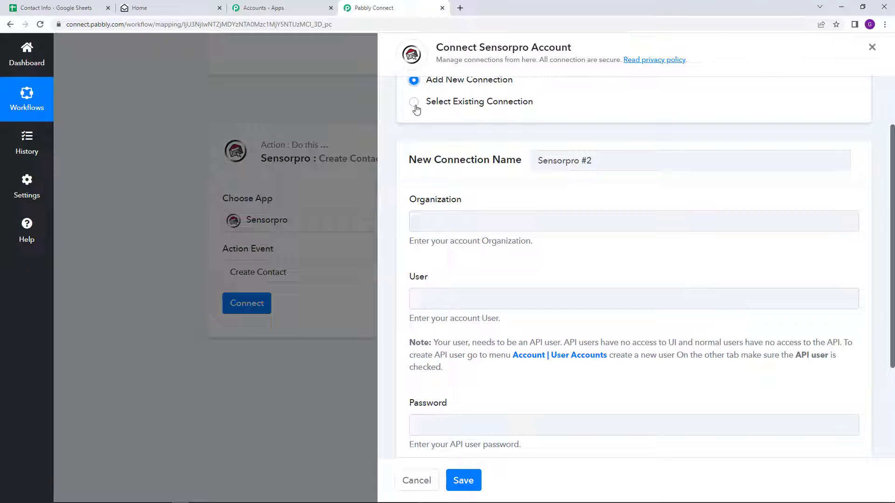
click(414, 102)
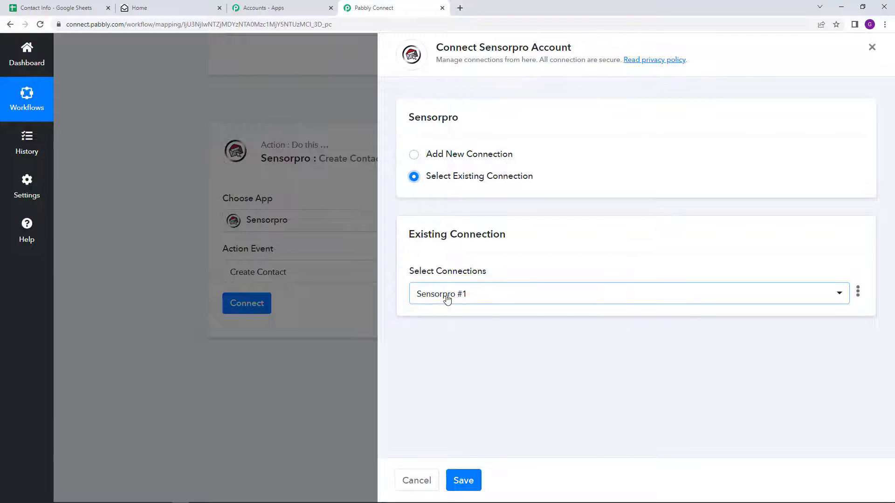
click(471, 480)
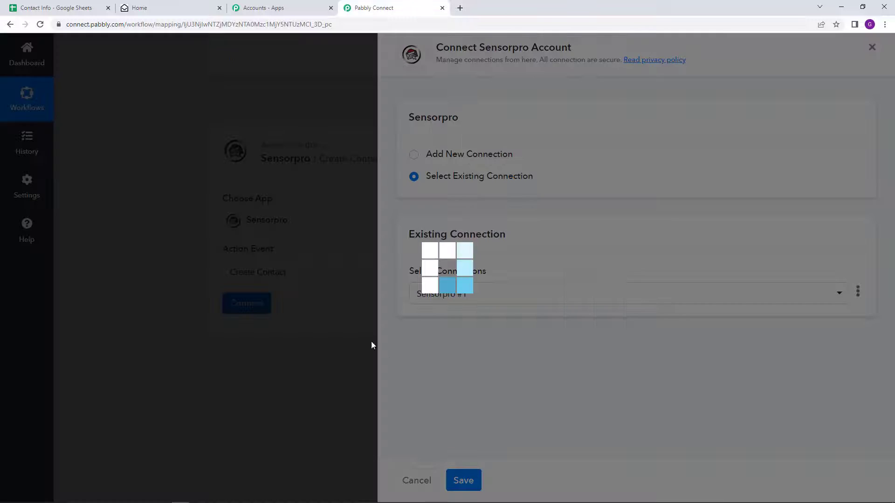
scroll(334, 325, down, 4)
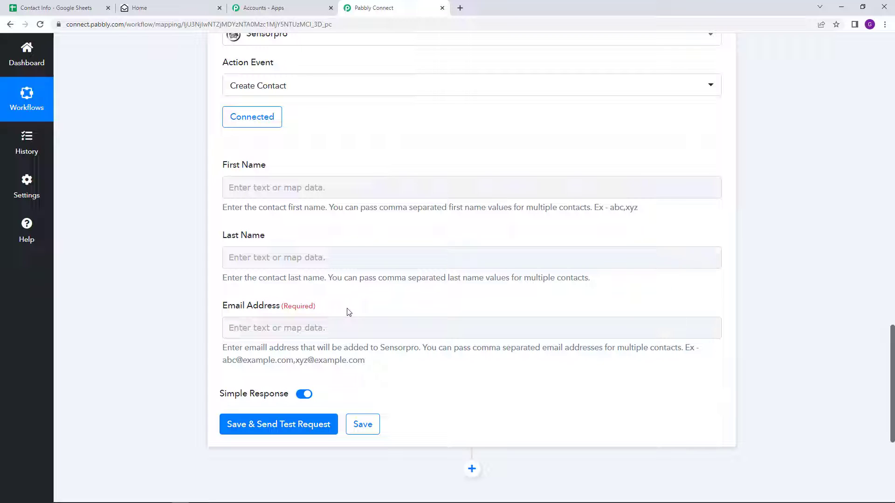
drag(224, 167, 270, 171)
drag(222, 236, 282, 248)
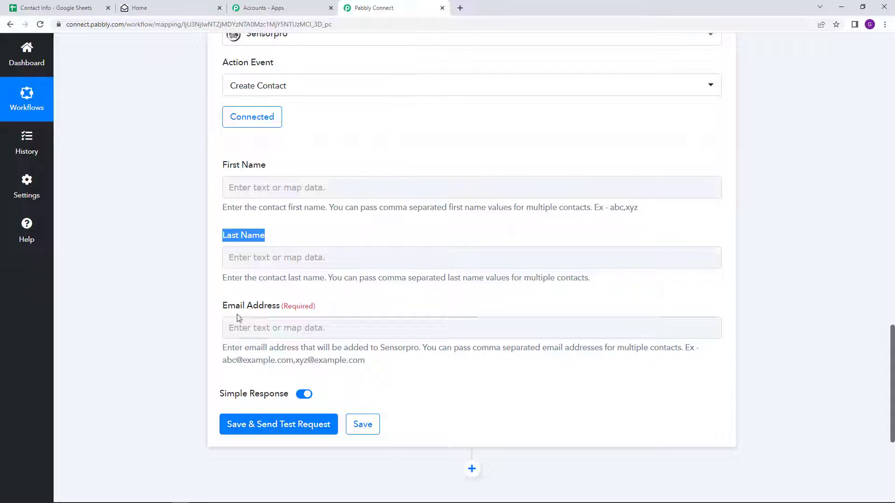
drag(223, 306, 302, 311)
click(316, 300)
scroll(511, 216, up, 10)
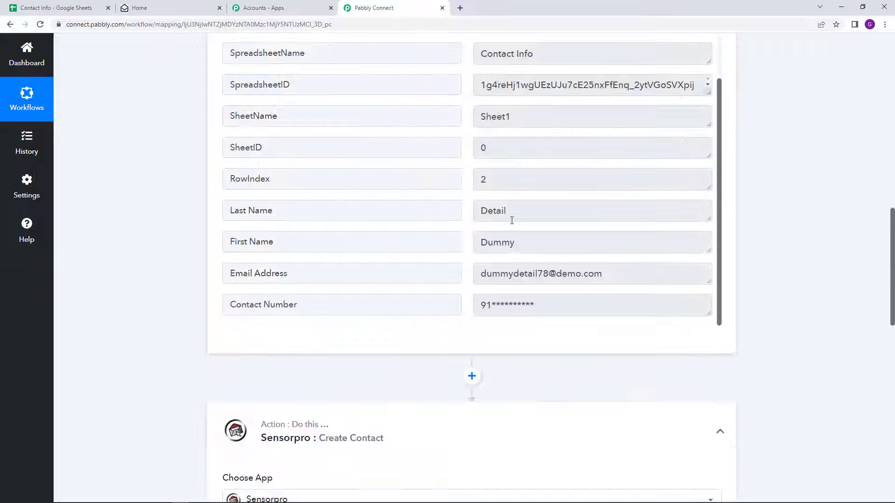
scroll(343, 340, down, 10)
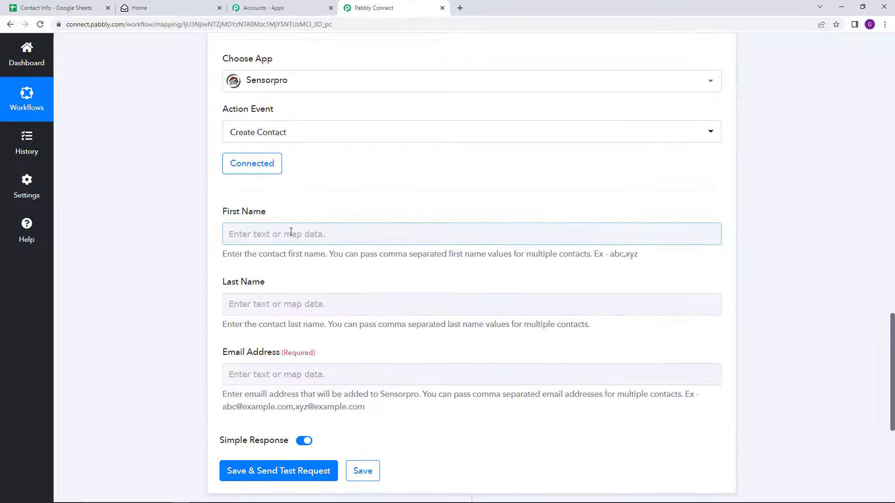
scroll(291, 231, up, 4)
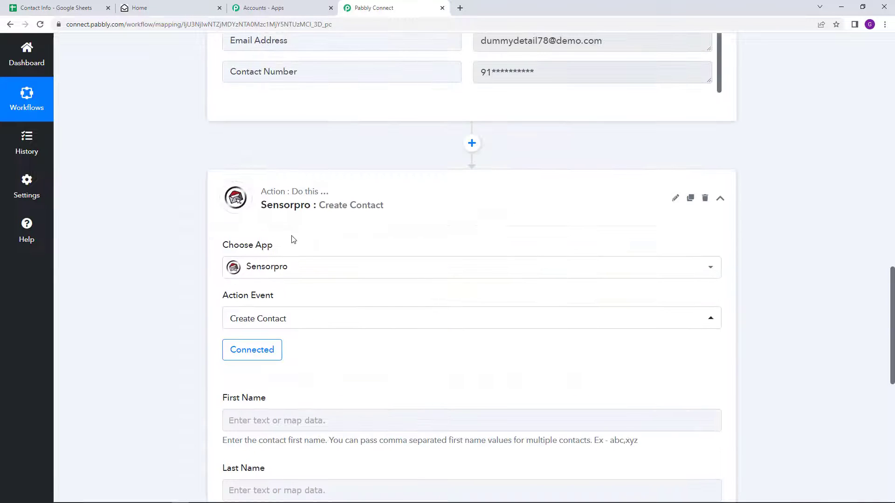
scroll(530, 75, up, 1)
scroll(523, 82, down, 1)
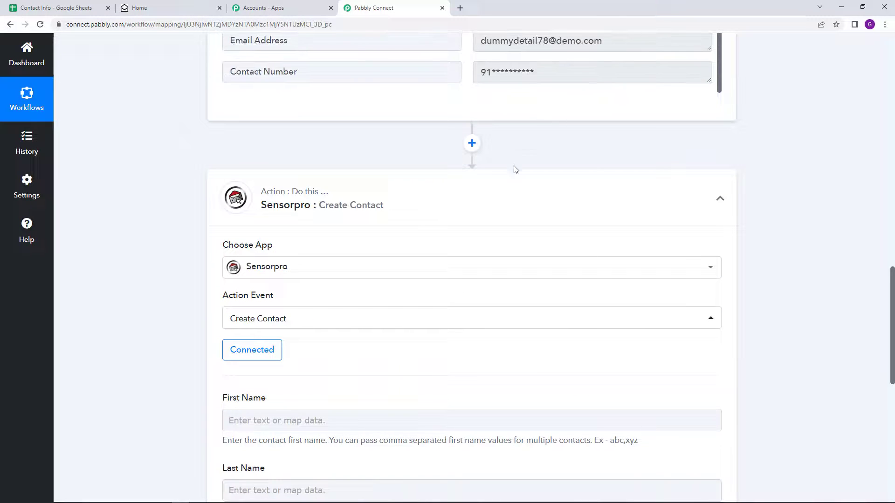
scroll(515, 168, down, 5)
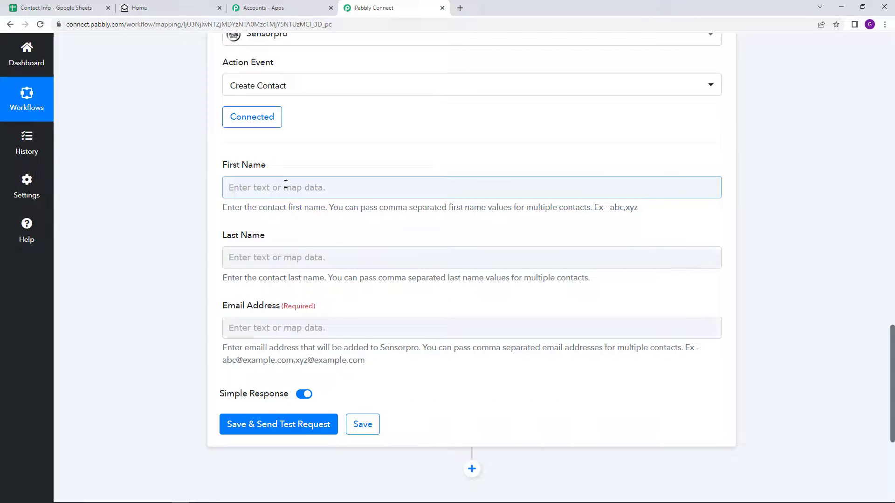
scroll(504, 175, up, 6)
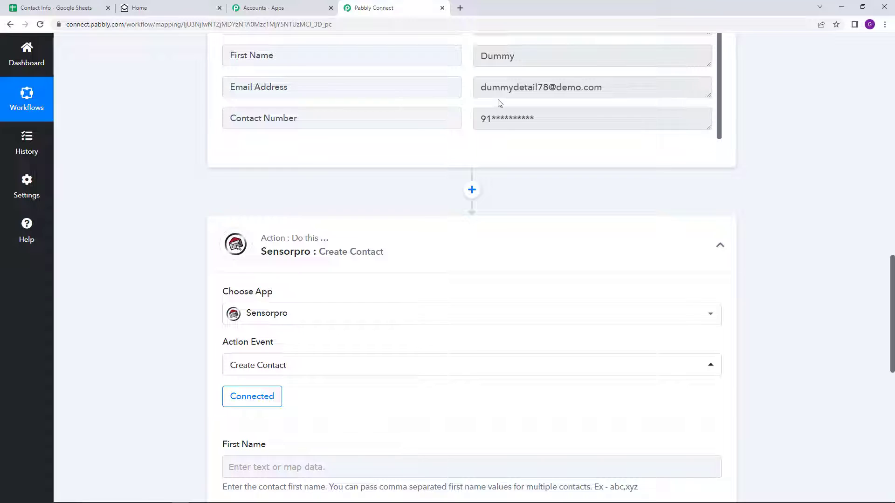
scroll(289, 329, down, 4)
click(286, 282)
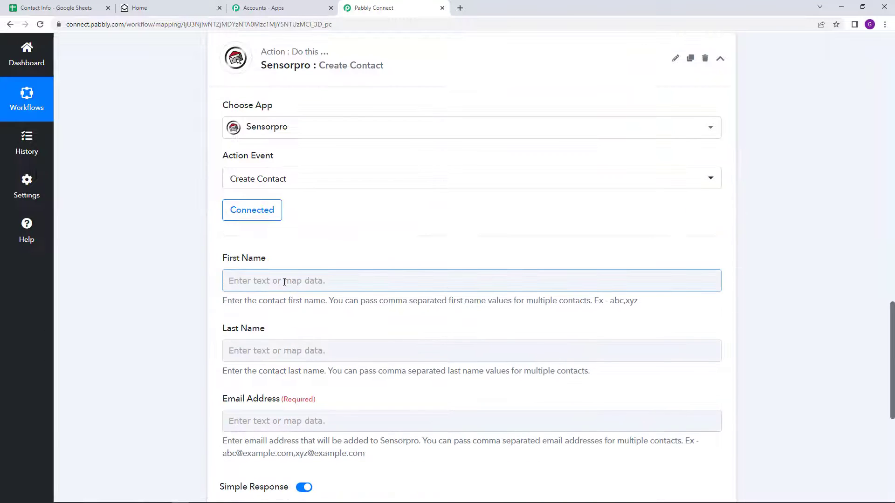
scroll(285, 282, down, 1)
scroll(285, 282, down, 1)
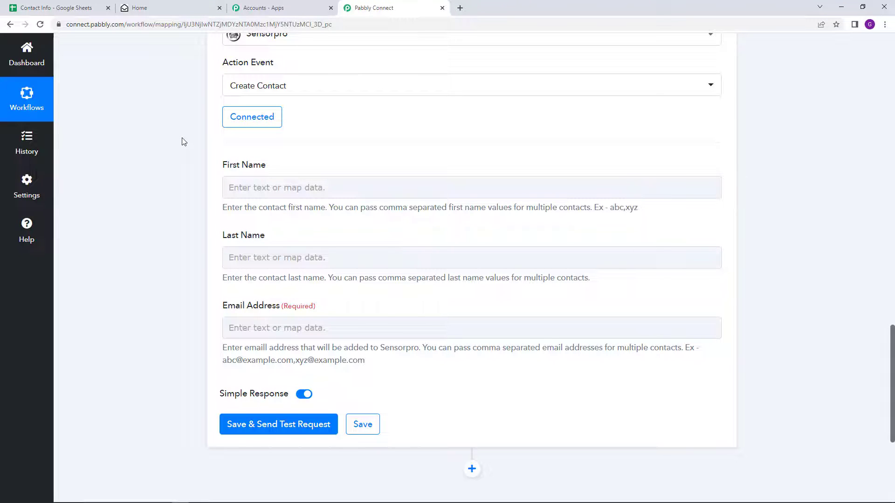
scroll(184, 142, down, 1)
scroll(195, 141, up, 15)
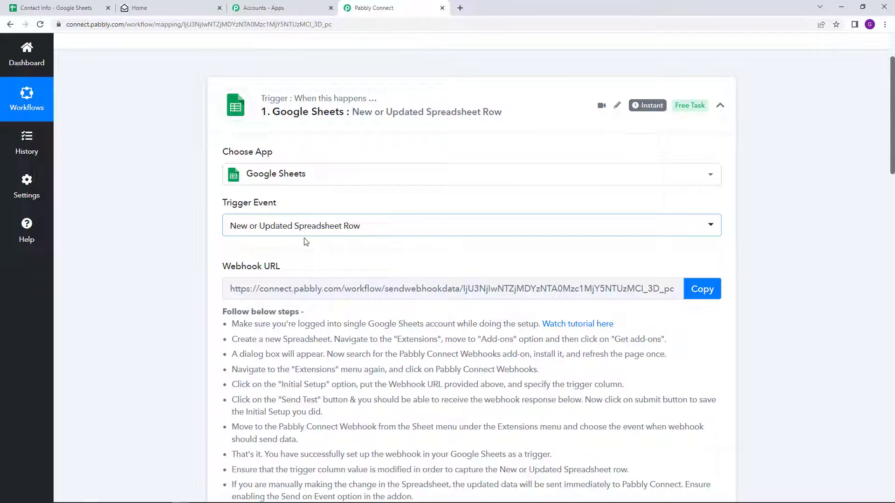
scroll(342, 289, down, 10)
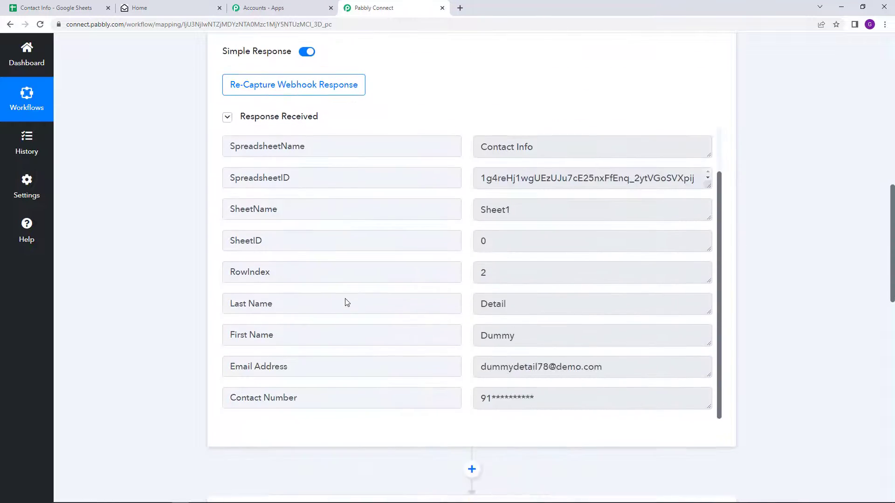
scroll(347, 302, down, 4)
scroll(349, 294, down, 4)
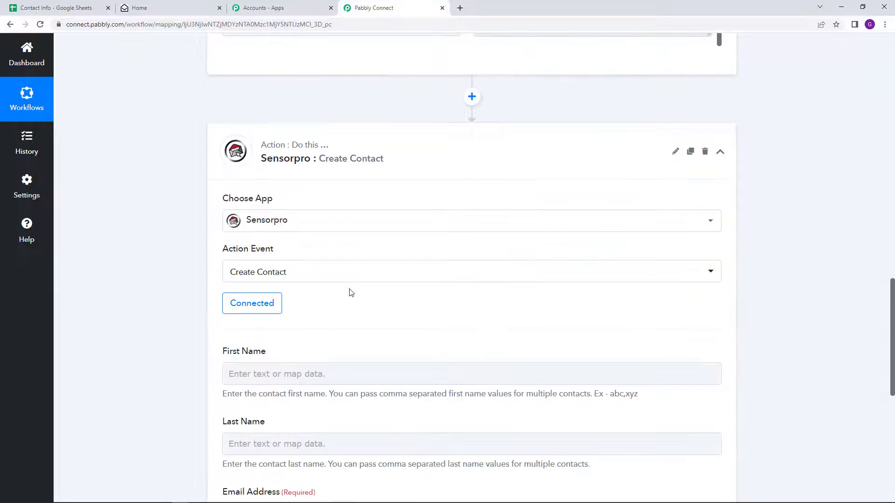
scroll(317, 279, down, 3)
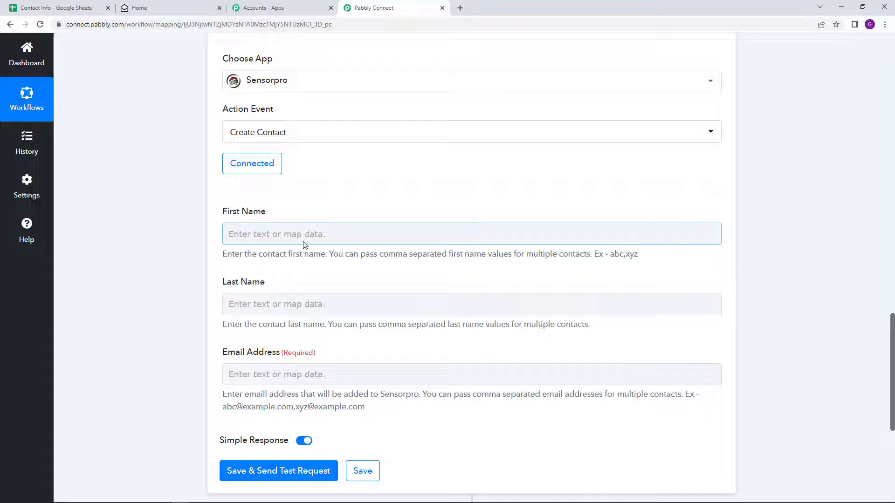
Map the Google Sheets first name into the Sensorpro First Name field
click(265, 238)
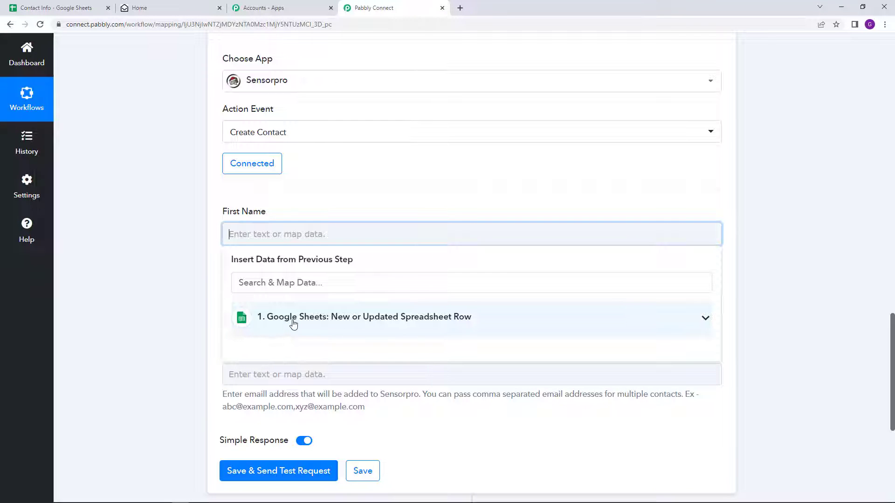
click(392, 319)
scroll(312, 342, down, 2)
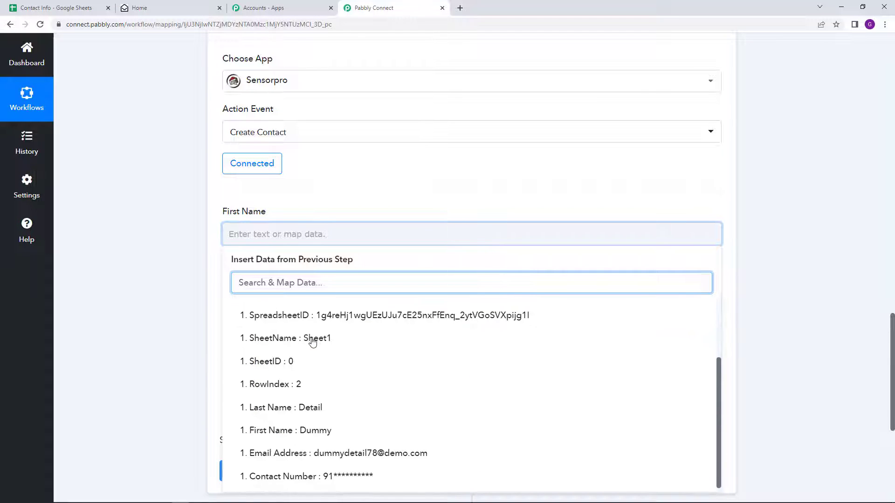
click(277, 431)
click(166, 339)
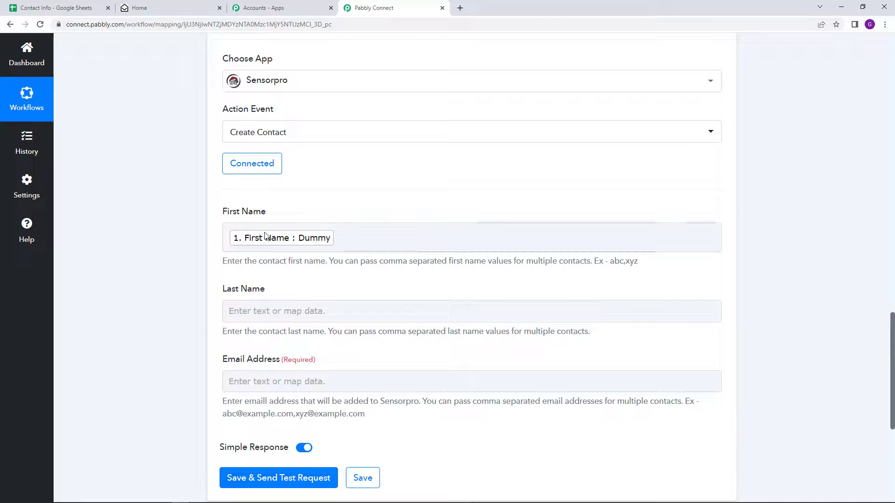
click(278, 245)
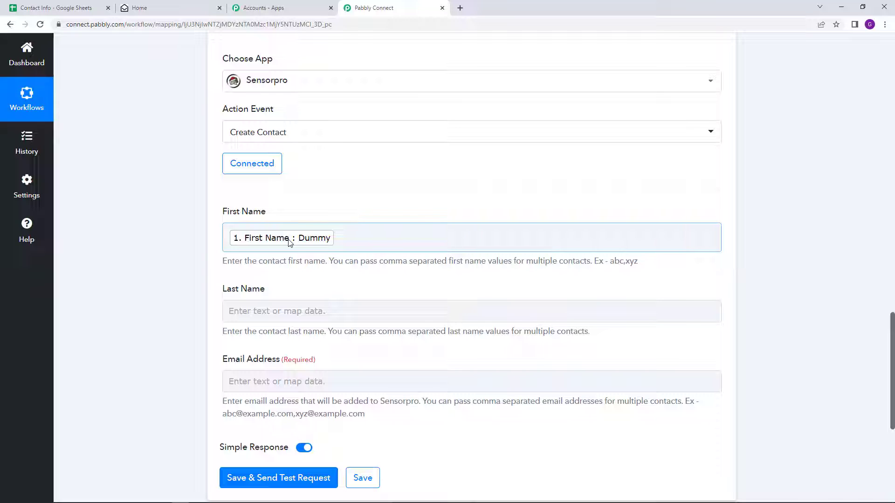
click(381, 163)
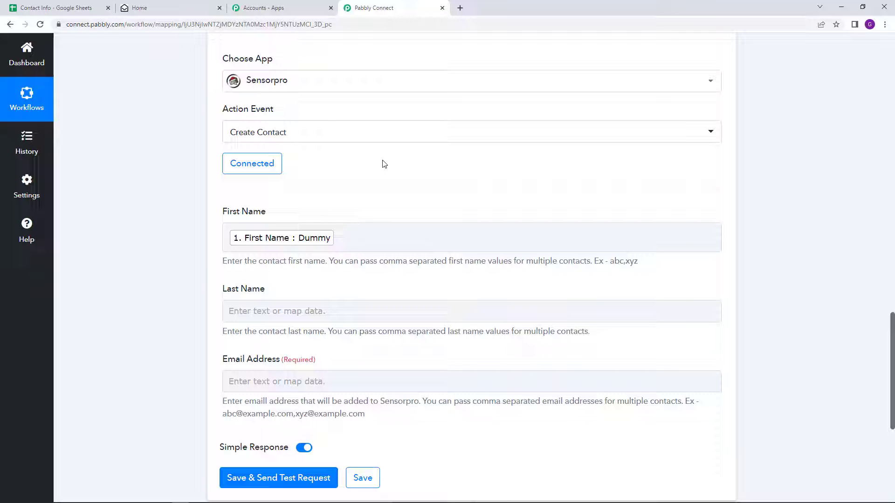
click(265, 245)
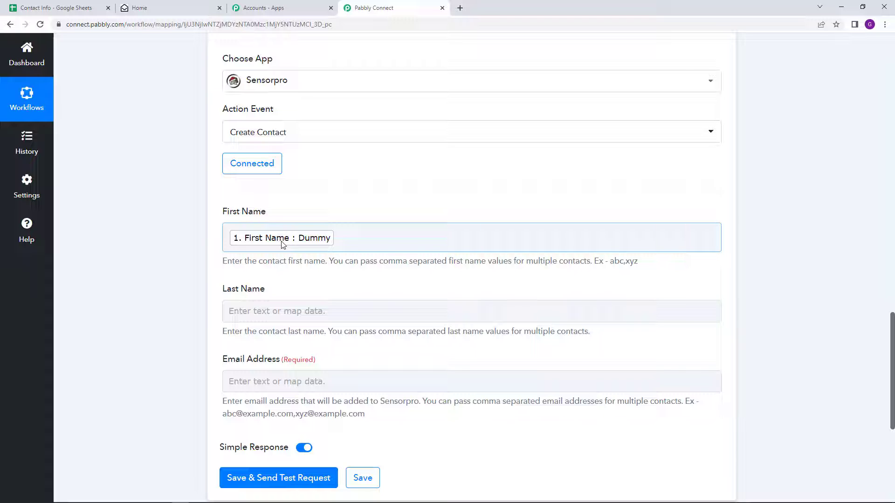
Map the Google Sheets last name into the Last Name field
scroll(280, 260, down, 1)
click(280, 261)
scroll(289, 266, down, 2)
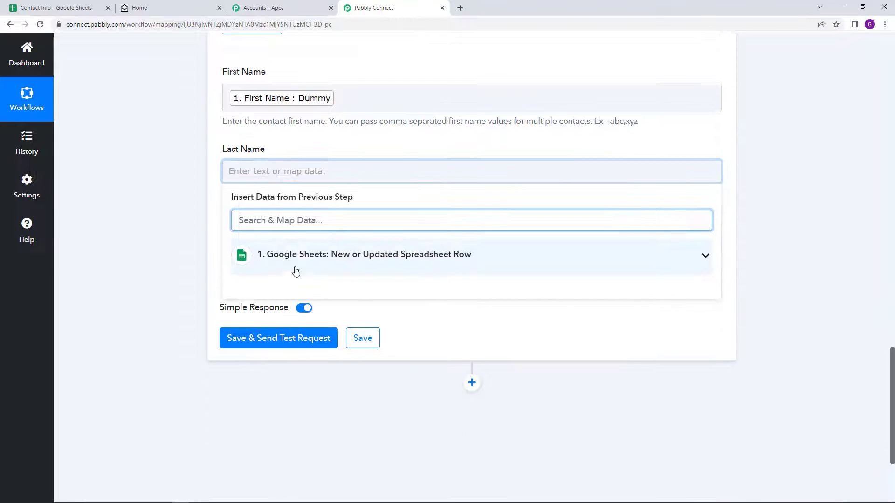
click(296, 266)
scroll(326, 410, down, 1)
click(328, 412)
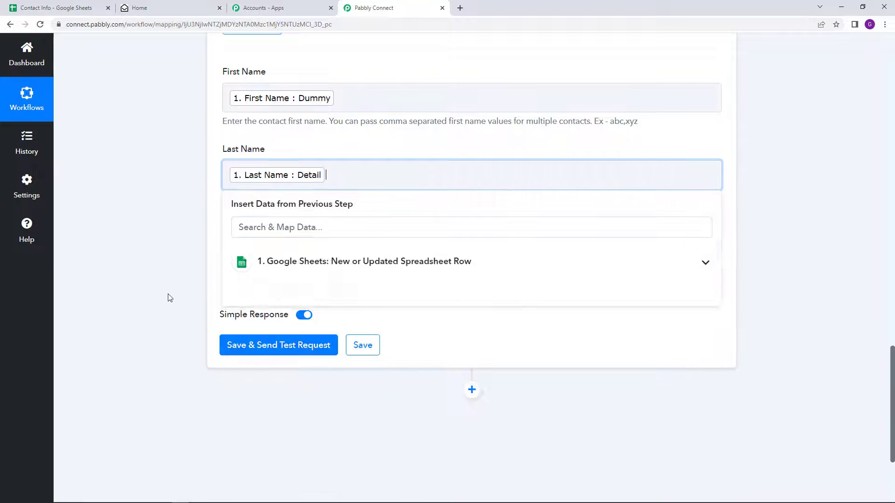
click(169, 296)
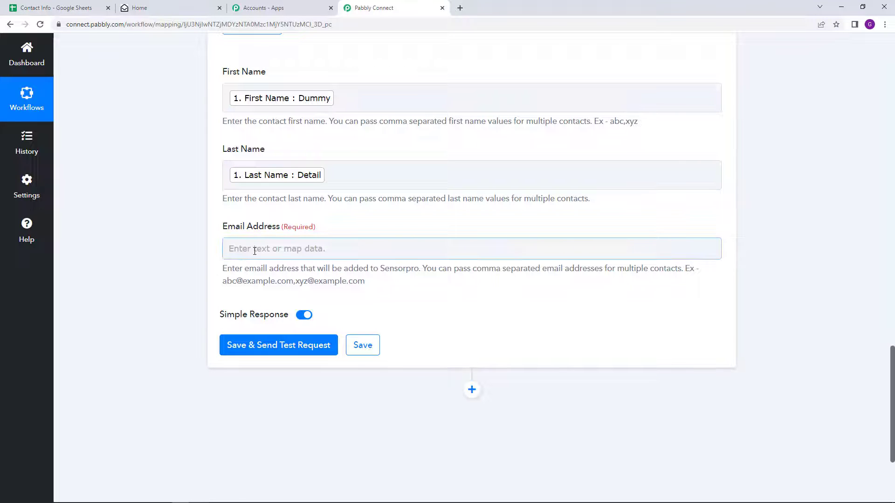
Map the Google Sheets email address into the Email Address field
click(288, 247)
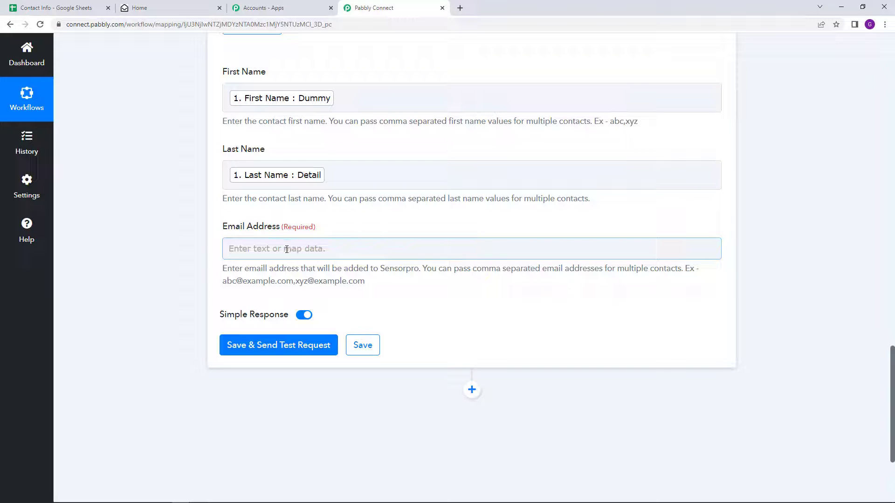
click(286, 248)
click(280, 330)
scroll(280, 358, down, 2)
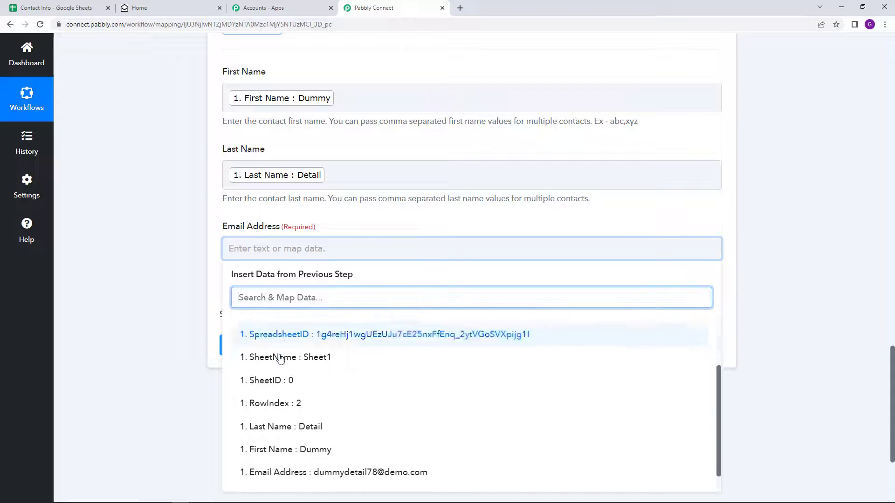
scroll(280, 358, down, 1)
click(326, 452)
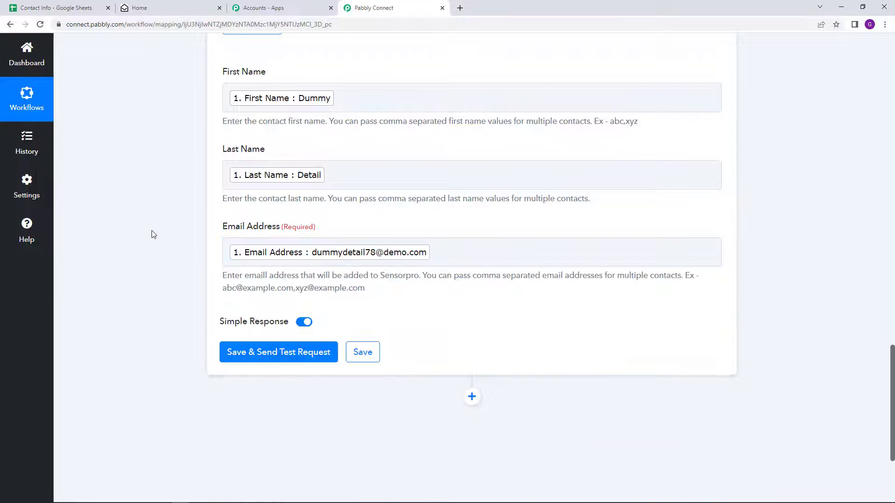
scroll(369, 200, up, 1)
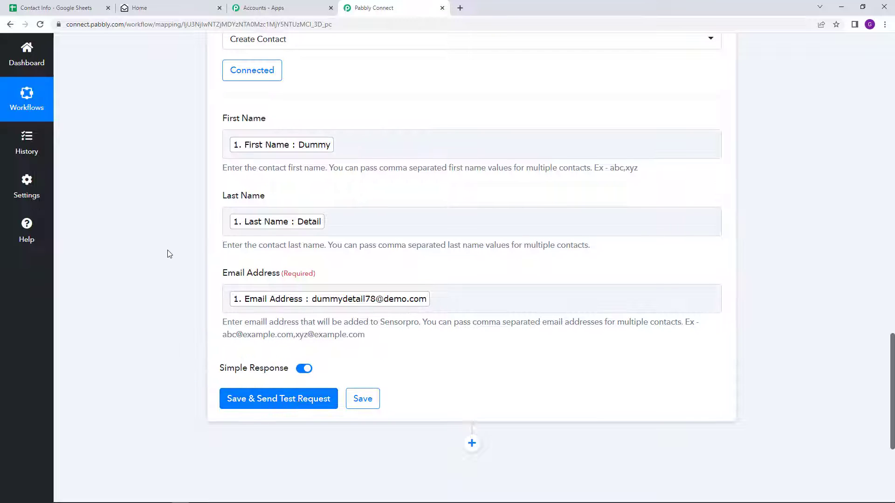
scroll(168, 254, up, 1)
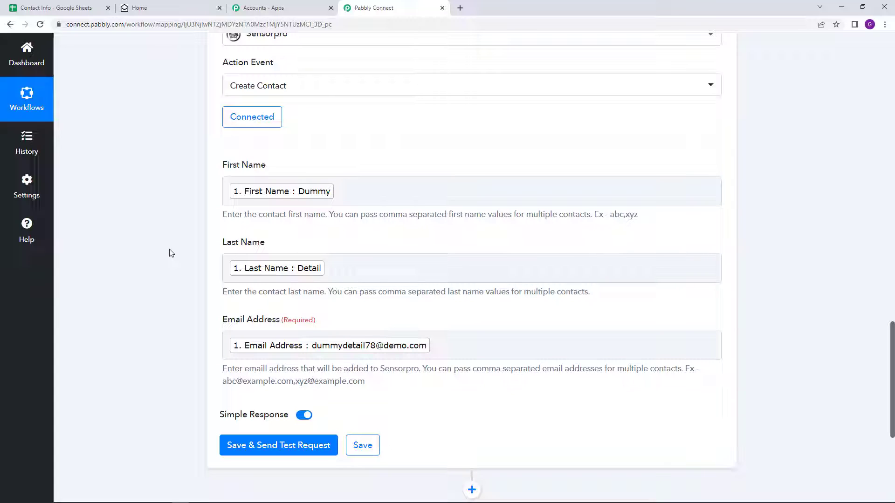
Check Sensorpro's Contacts > All list, which is empty, then return to Pabbly Connect
click(159, 8)
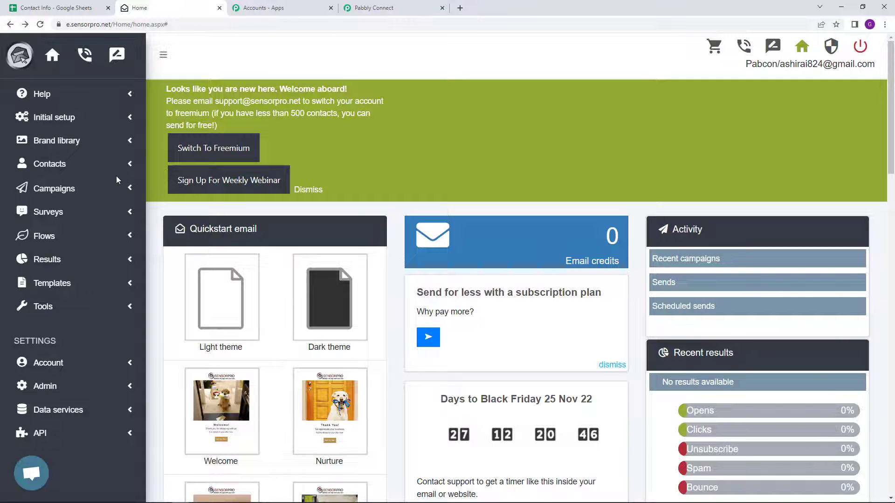
click(55, 166)
click(41, 189)
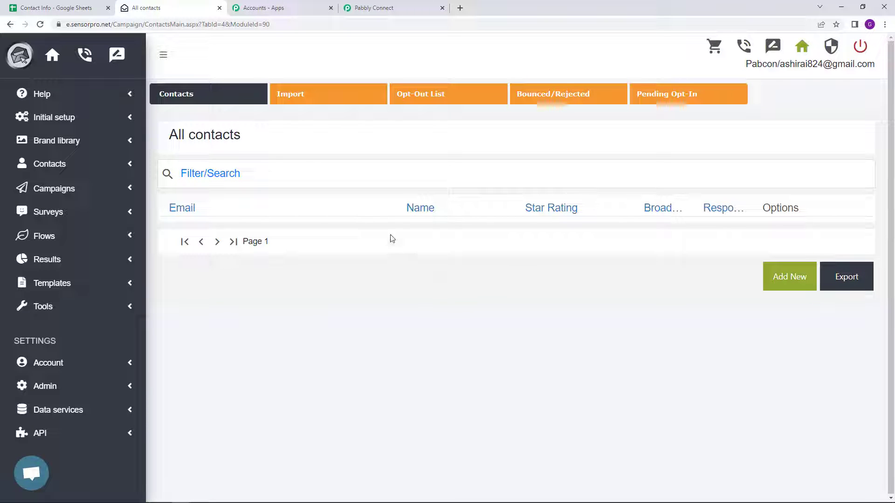
click(373, 8)
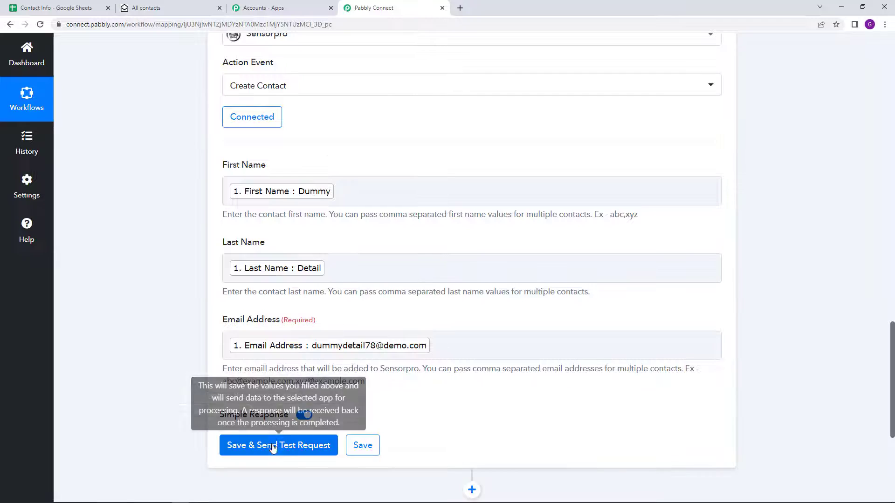
Save and send a test request, confirming the response shows AddCount 1 and 0 errors
click(272, 447)
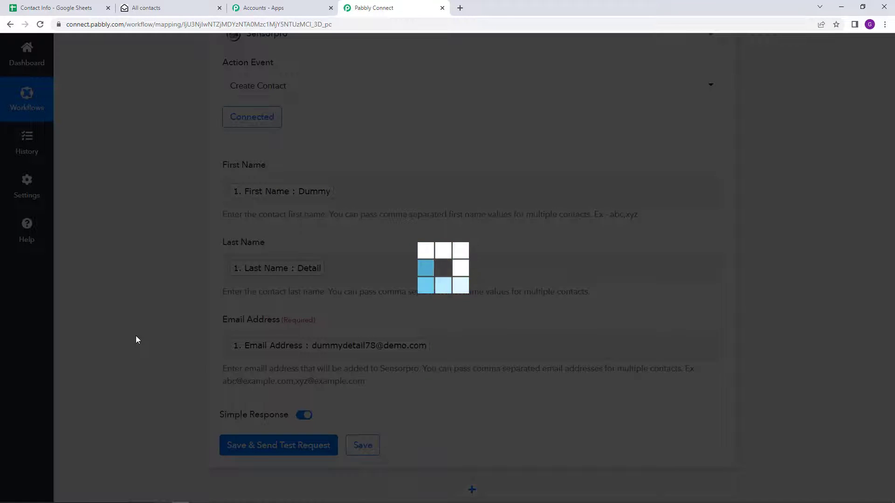
scroll(138, 339, down, 3)
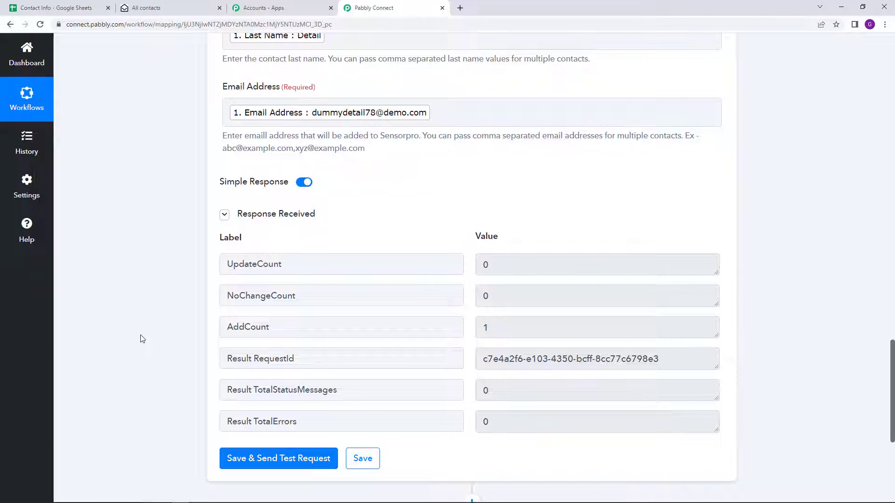
click(157, 10)
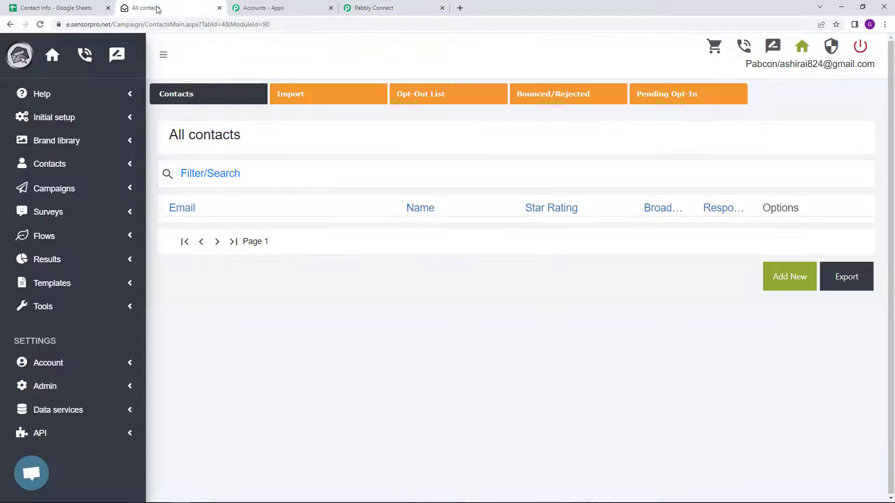
Reload Sensorpro's contacts and expand the new test contact, ID 5, to view its details
click(40, 24)
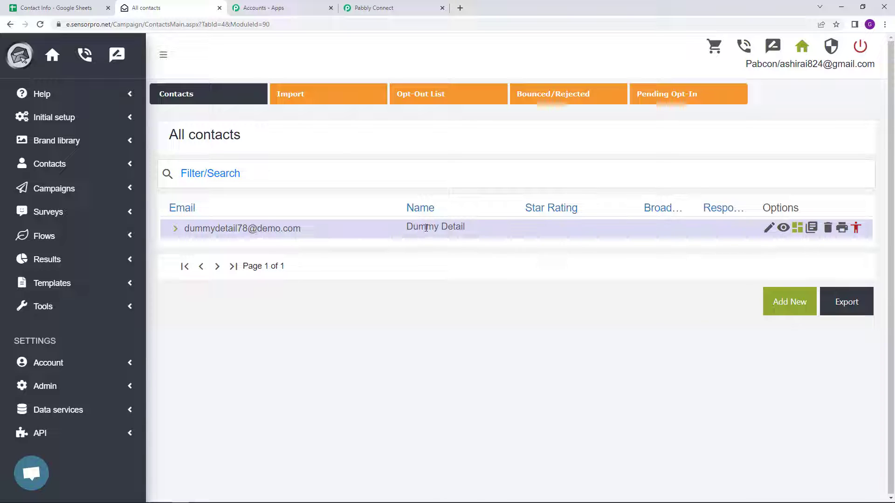
click(271, 230)
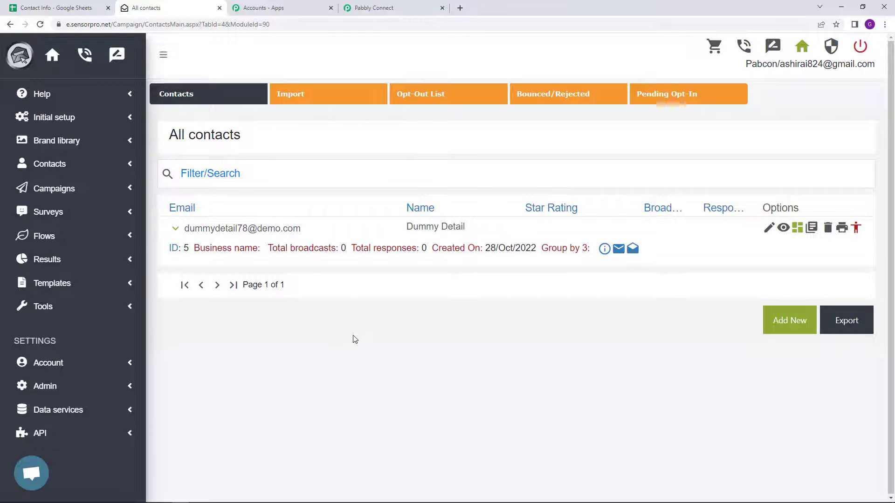
click(380, 8)
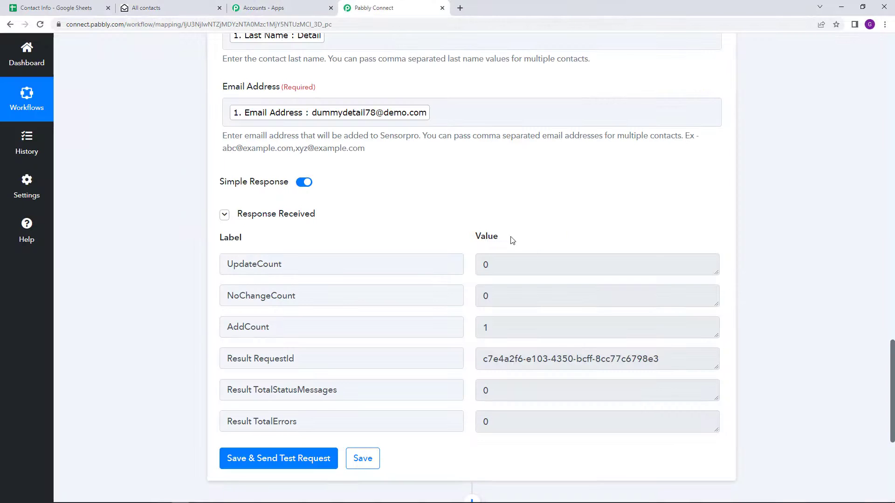
Save the Sensorpro step and review the whole workflow down and back up to the trigger
click(363, 459)
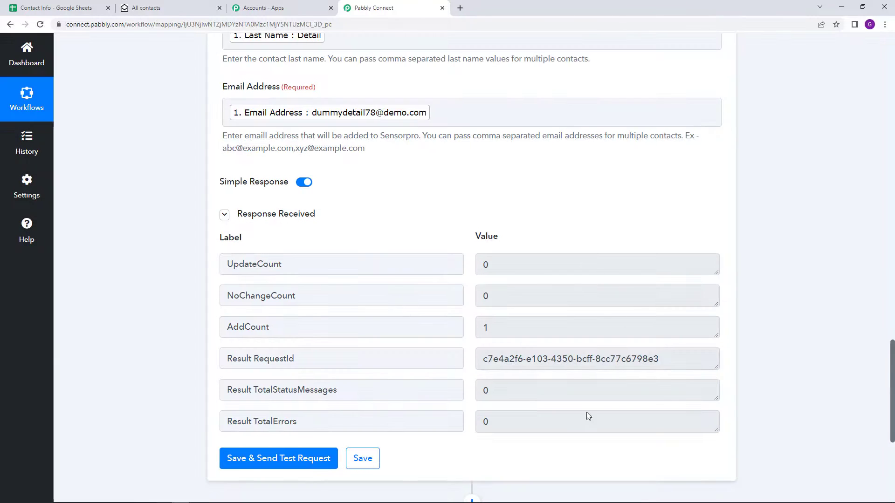
drag(892, 425, 892, 75)
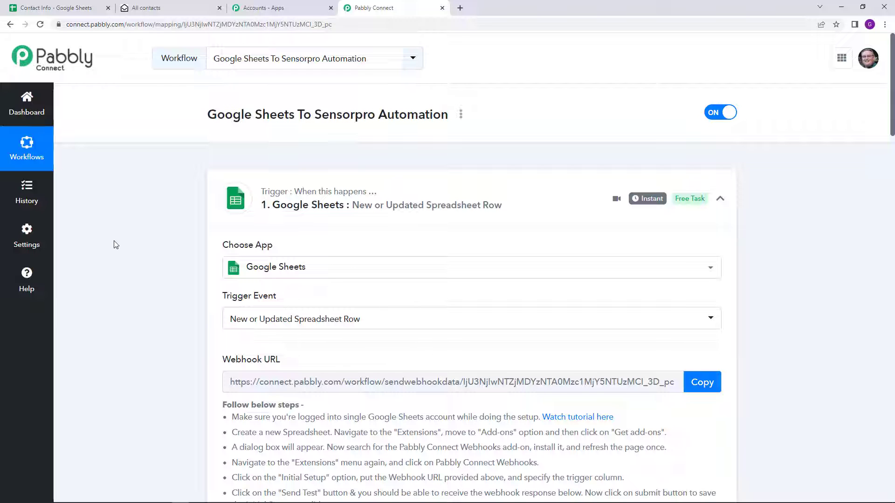
scroll(121, 250, down, 9)
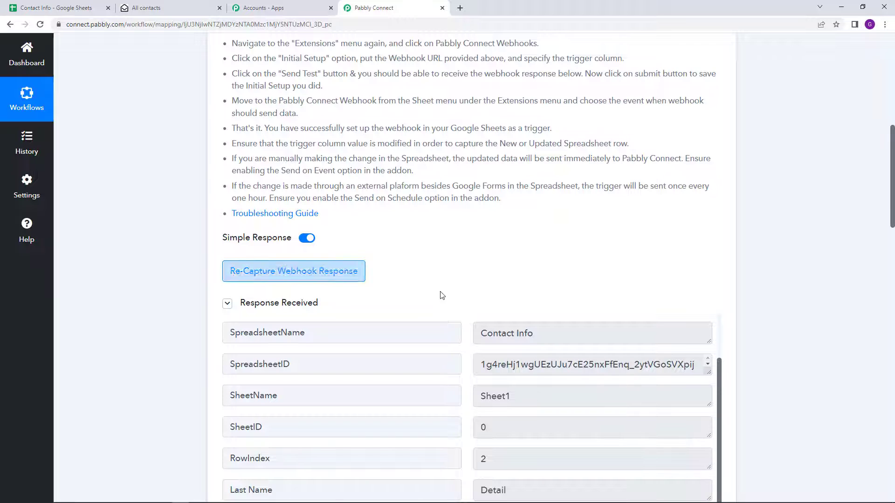
scroll(465, 297, down, 12)
scroll(381, 297, down, 4)
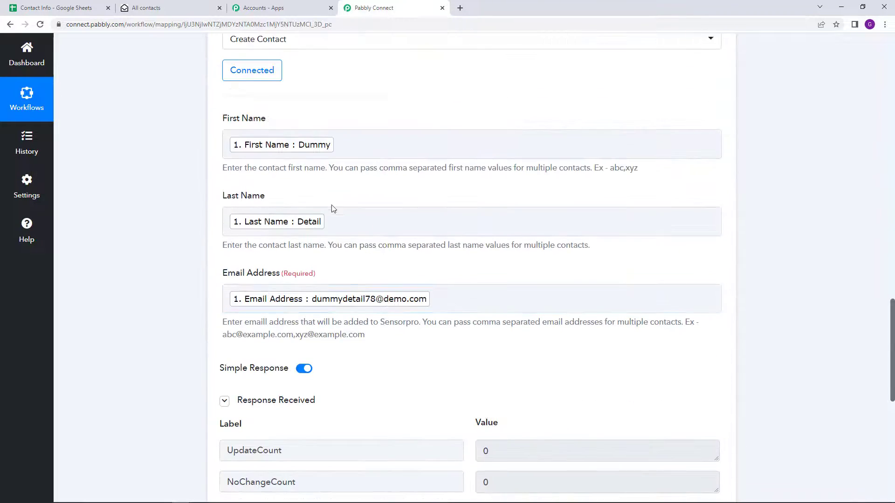
scroll(387, 207, down, 10)
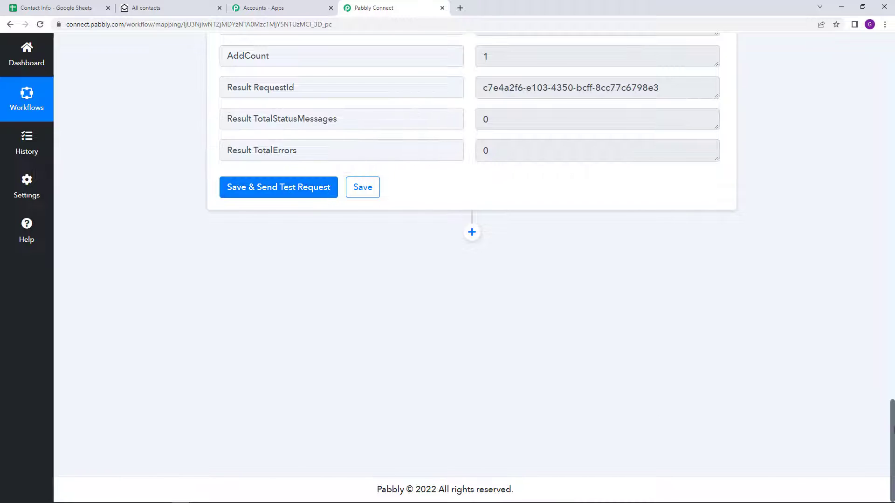
drag(893, 426, 891, 58)
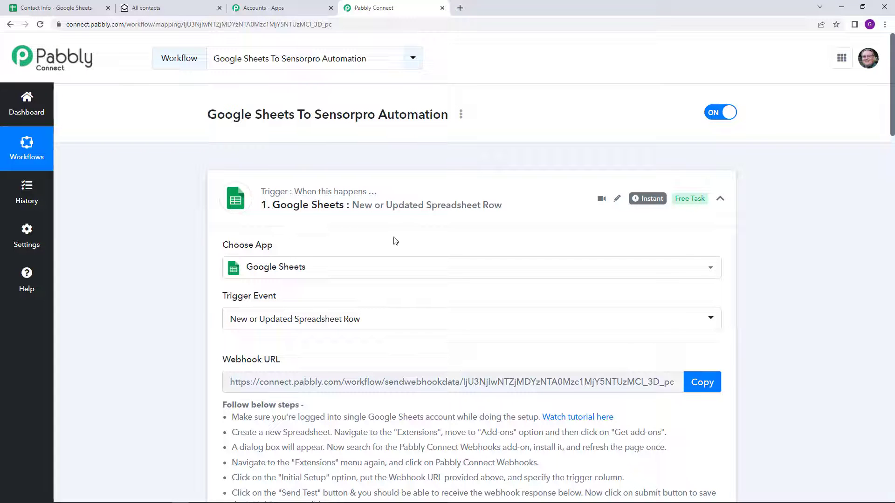
Enter the name 'New' and 'Data' in cells A3 and B3 of Contact Info
mouse_move(425, 502)
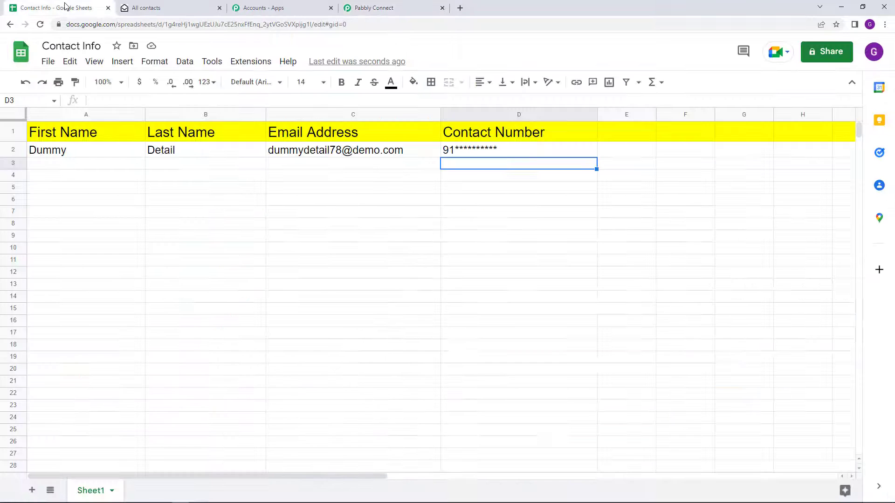
click(65, 8)
click(42, 164)
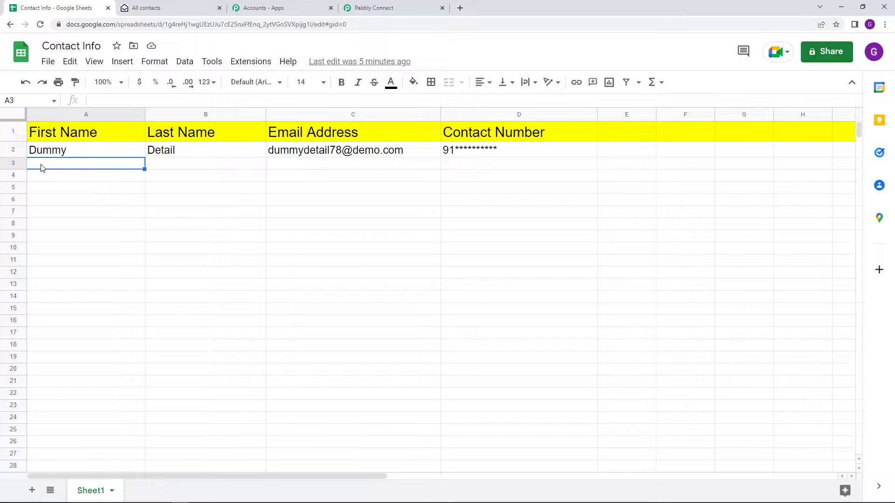
text(New)
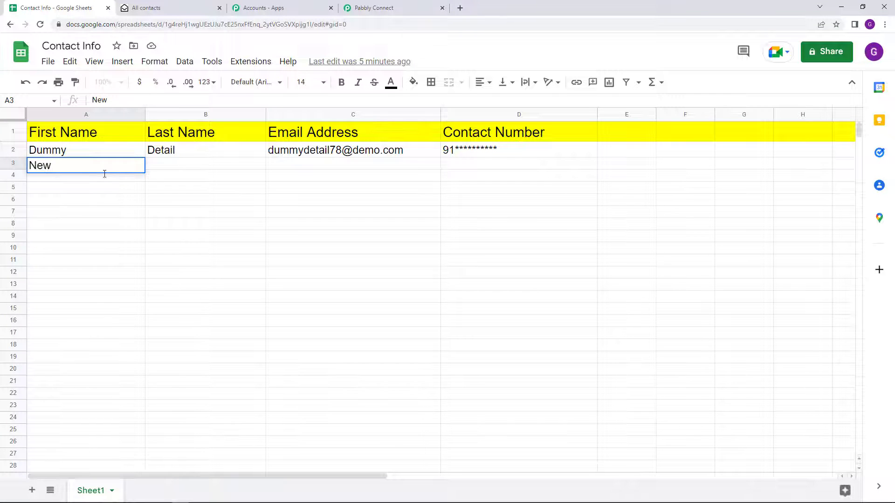
click(187, 168)
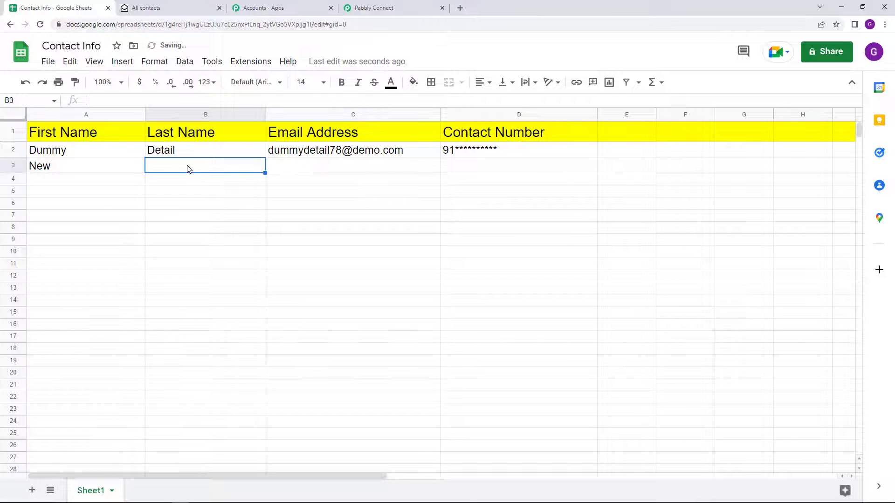
text(Data)
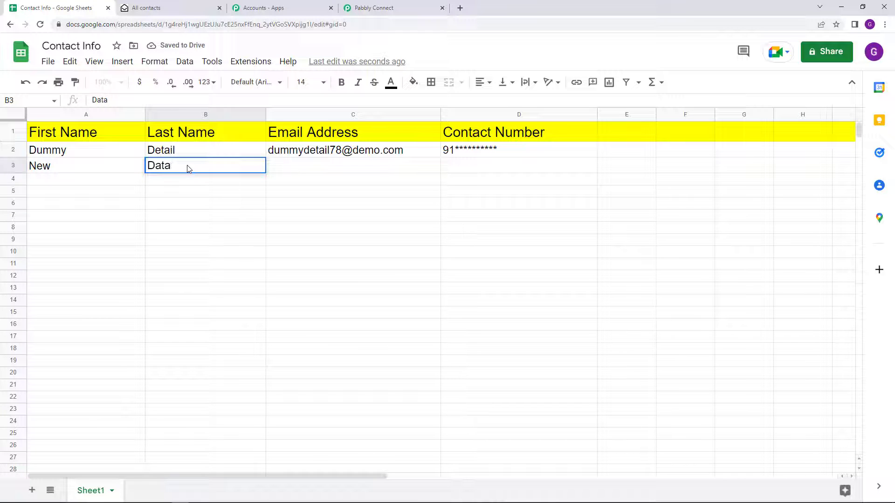
Fill in the contact's e-mail and contact number in C3 and D3
key(Tab)
text(new12)
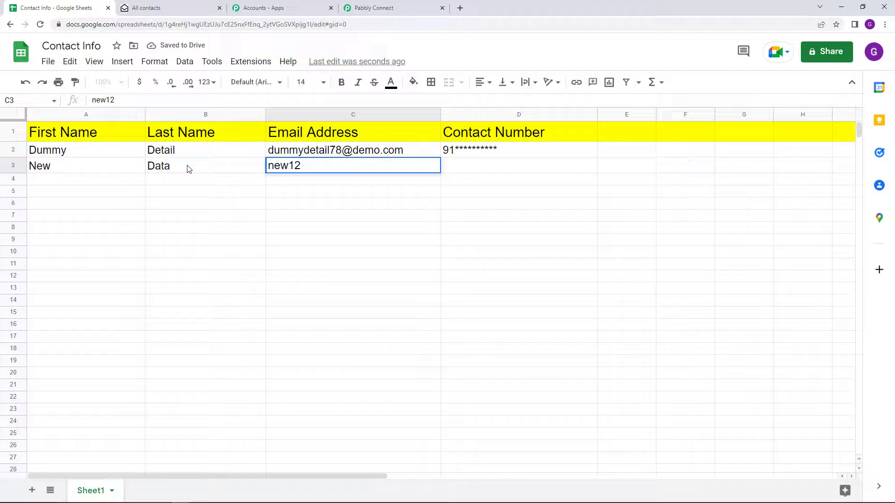
text(@examp)
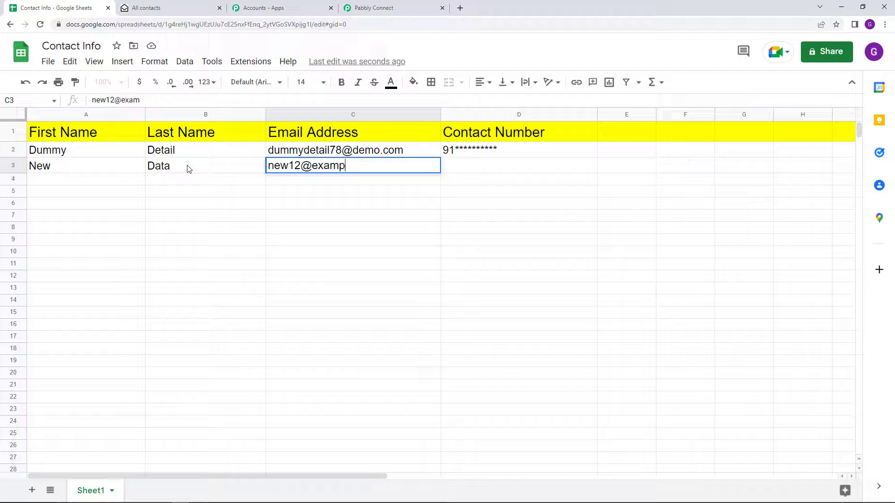
text(le.com)
key(Tab)
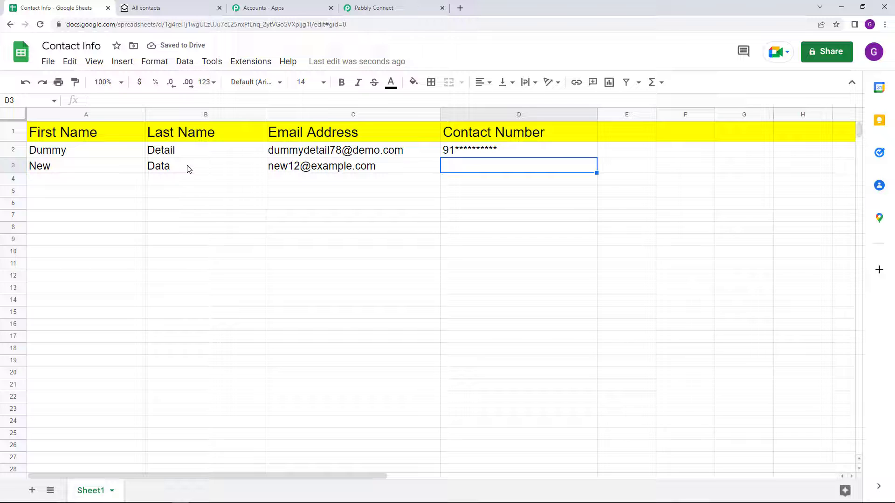
text(91)
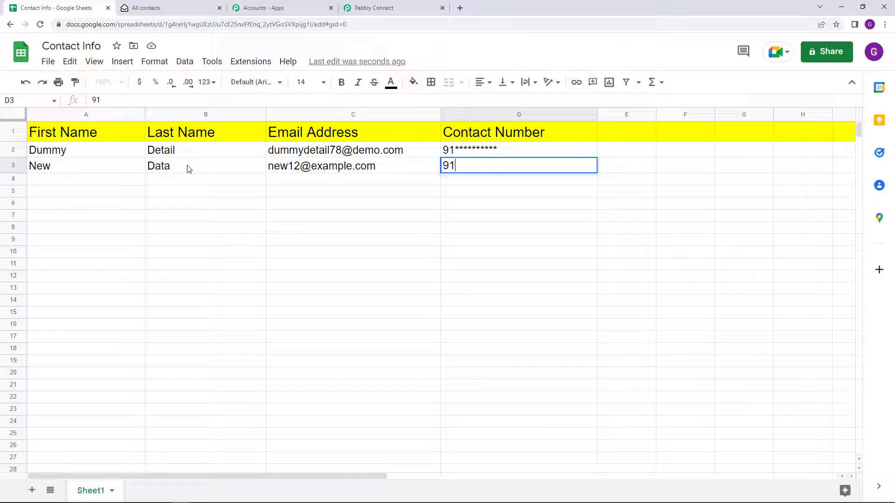
text(9*********)
click(167, 6)
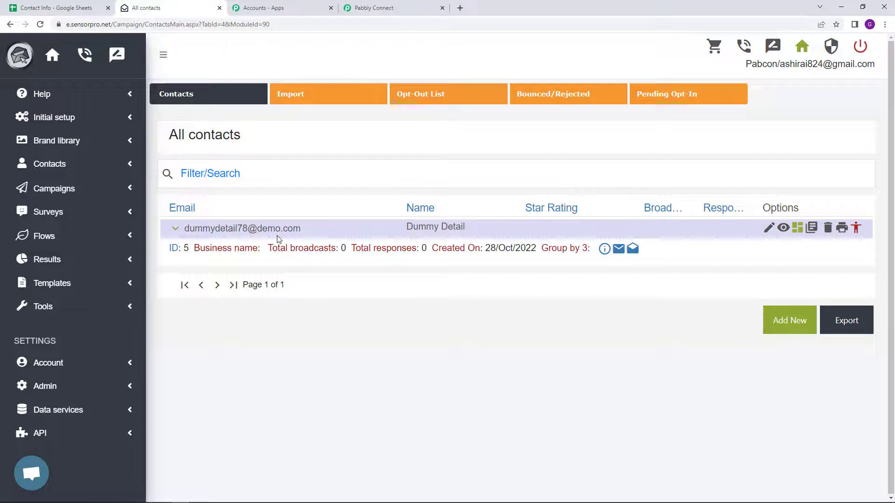
click(64, 6)
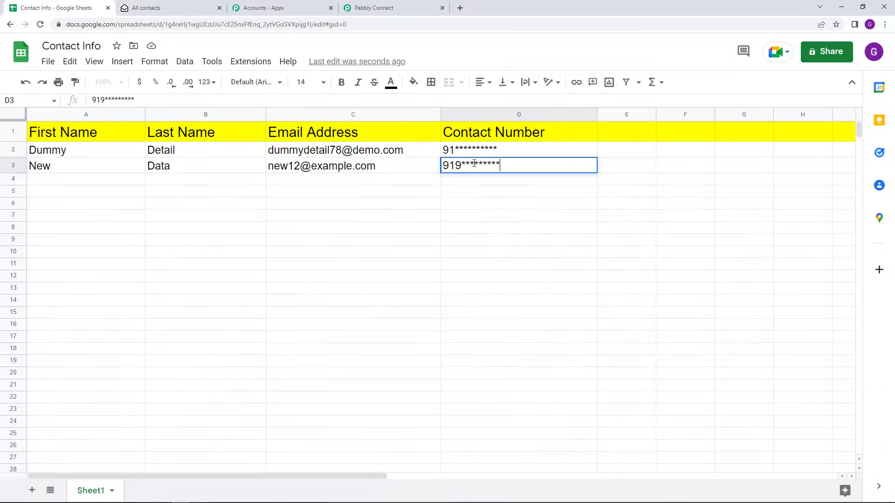
key(Return)
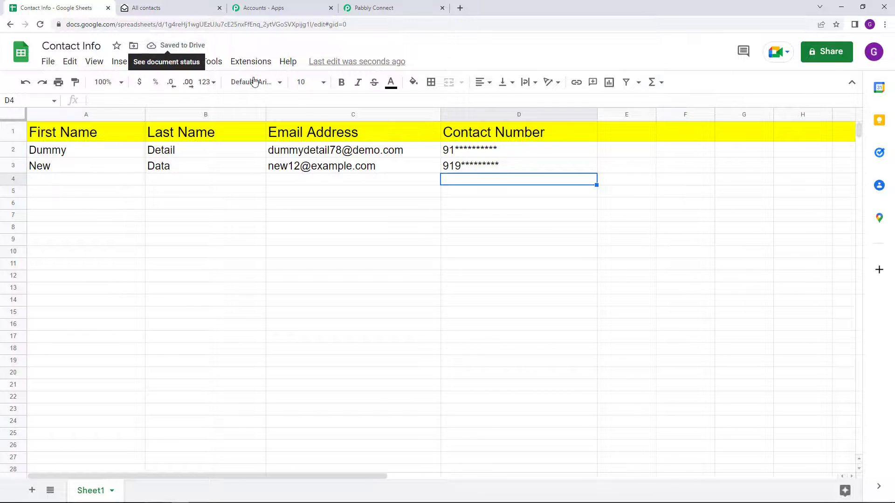
mouse_move(313, 155)
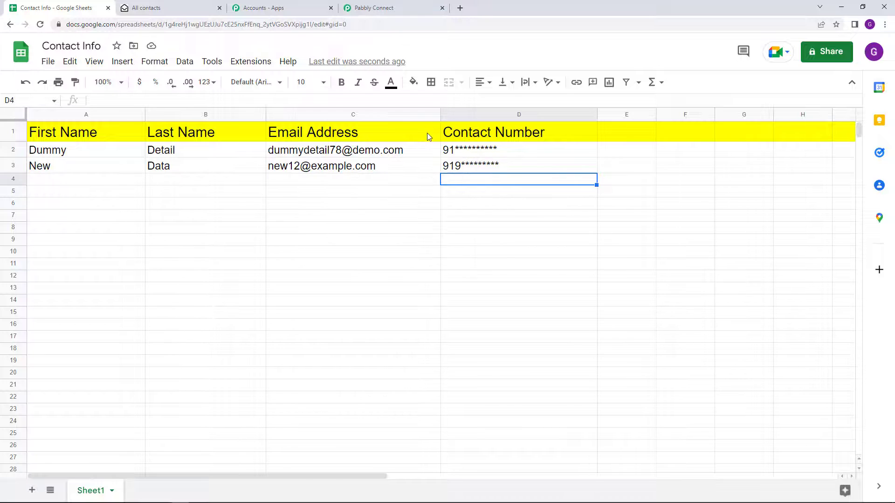
click(185, 6)
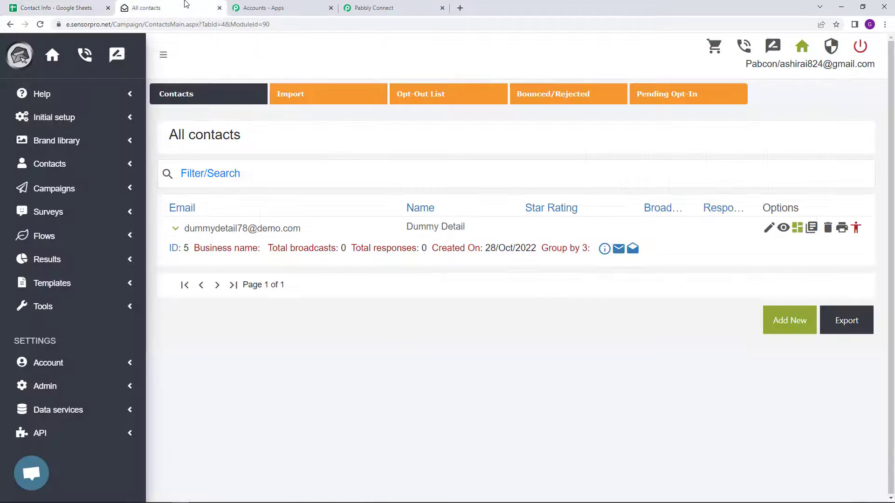
Reload Sensorpro's contacts and confirm New Data now appears as contact ID 6
click(40, 24)
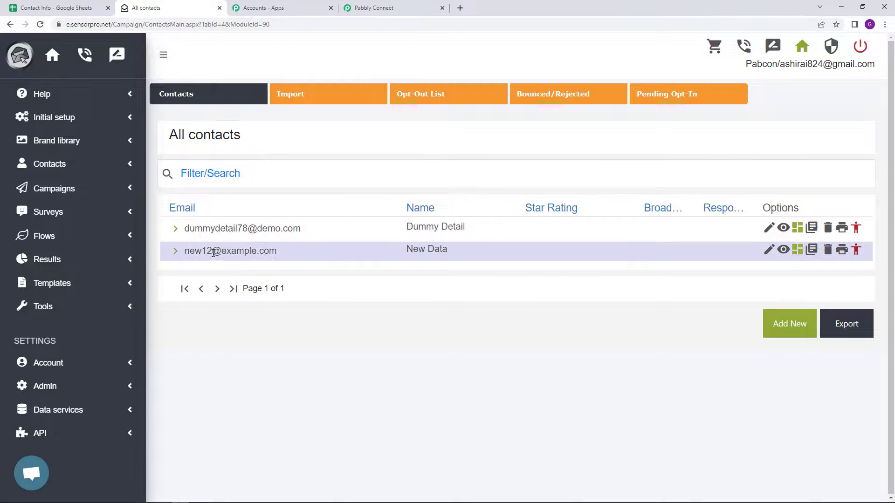
drag(184, 253, 278, 266)
drag(405, 258, 453, 259)
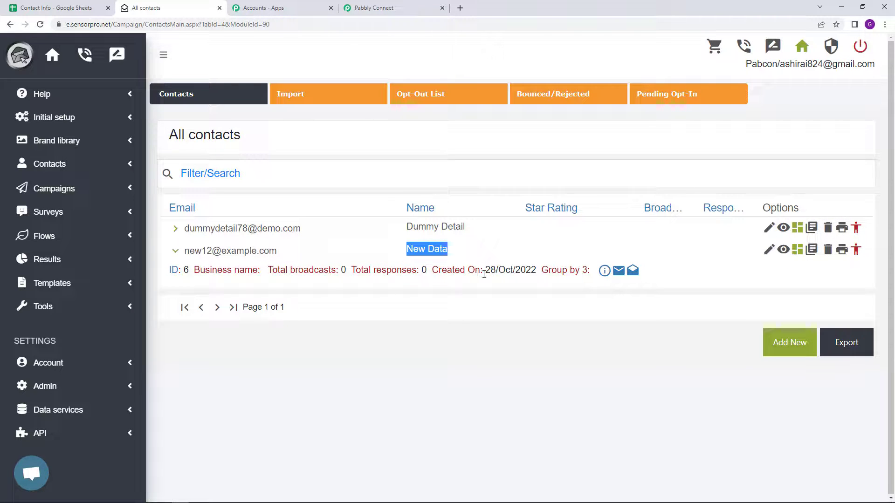
click(375, 7)
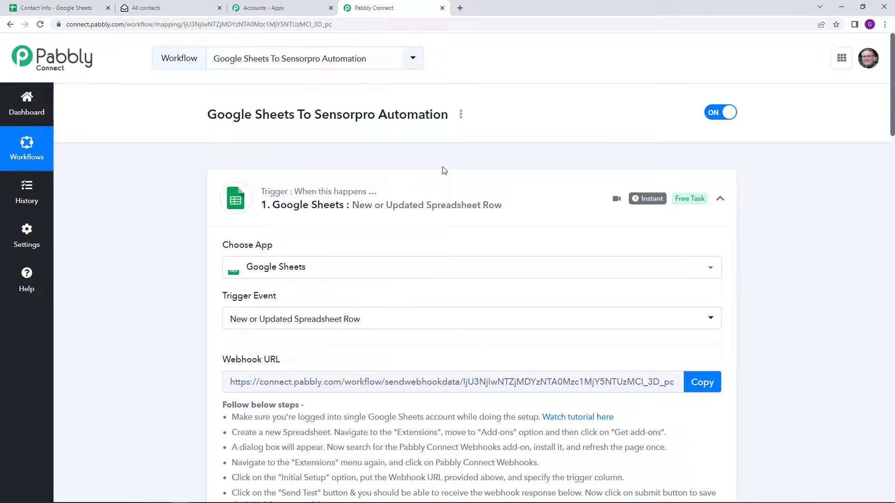
Generate a share link for the Google Sheets To Sensorpro Automation workflow from its options menu
click(460, 114)
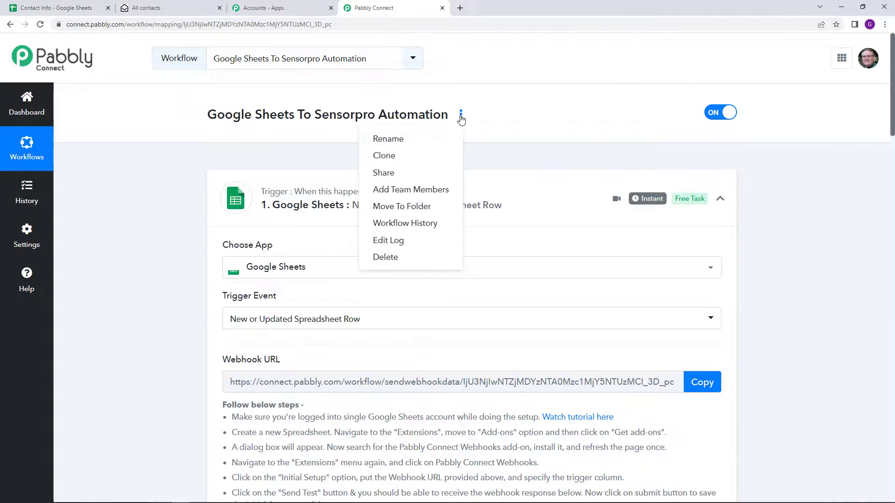
click(426, 174)
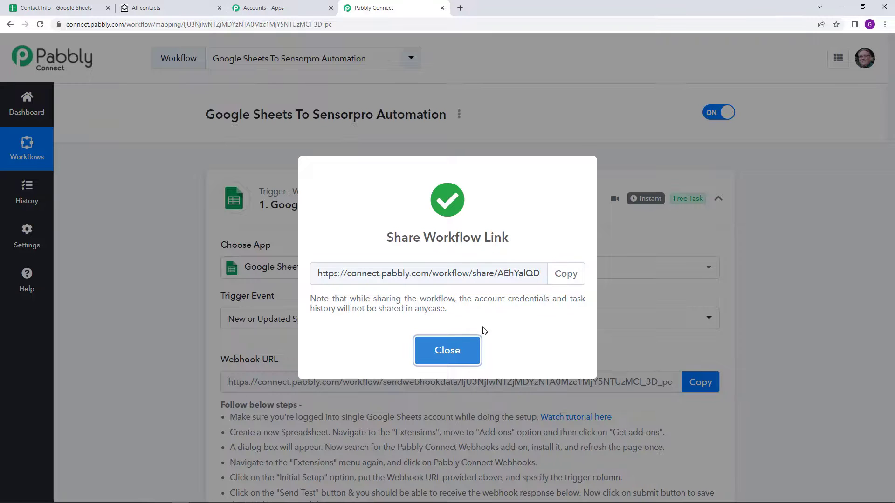
click(464, 338)
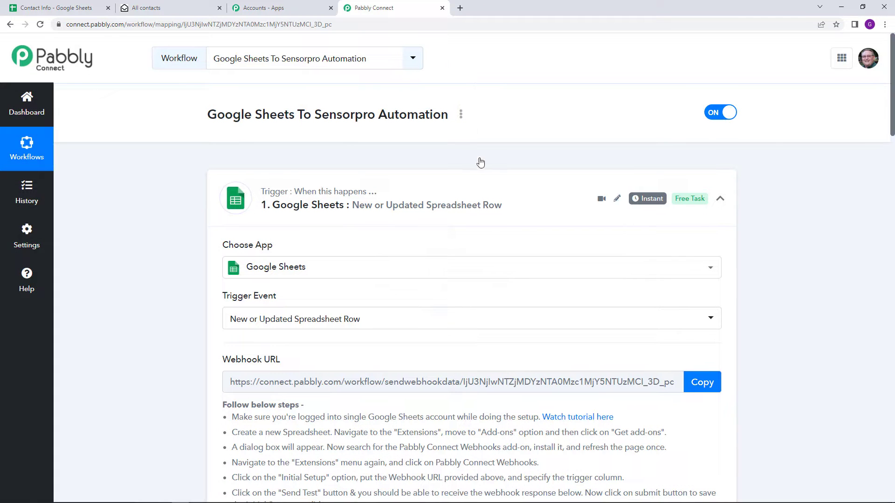
click(460, 115)
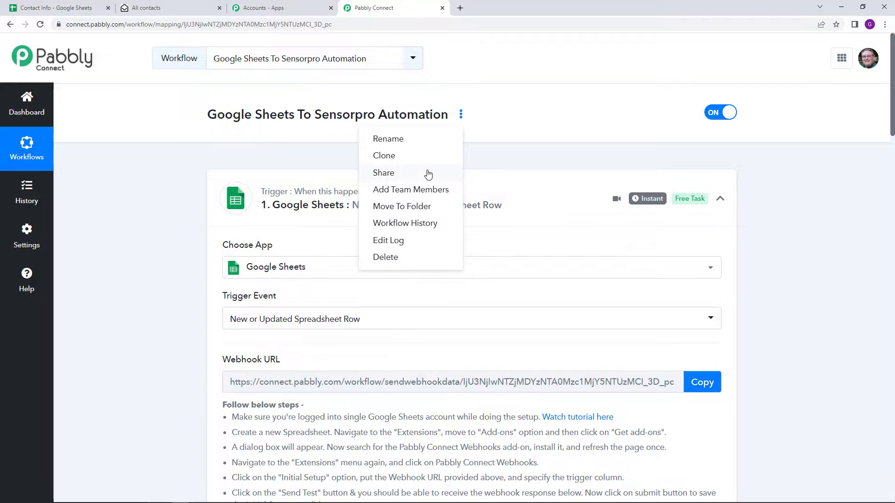